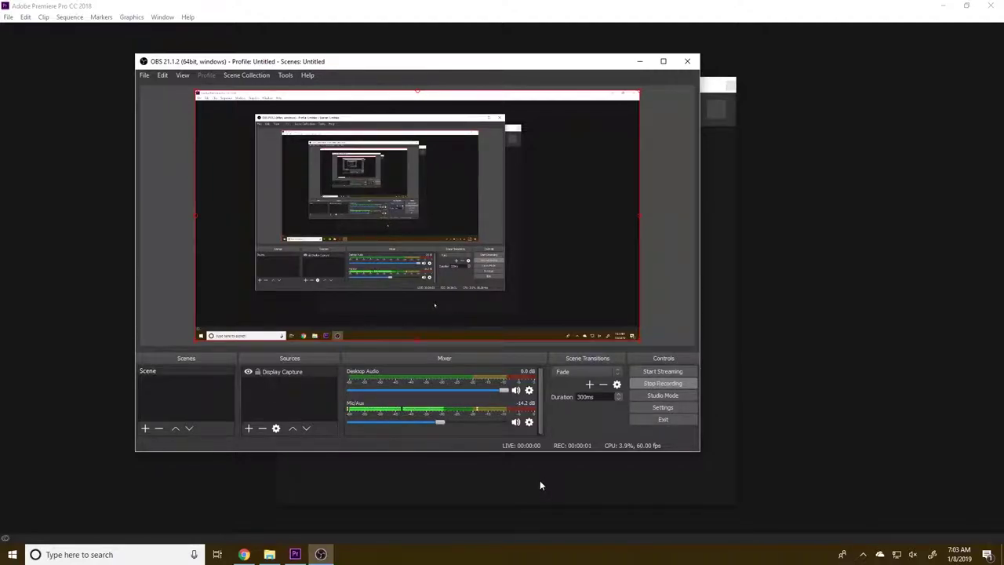
Create a new Premiere project named 'brick fall lol' from the start screen.
key(alt+Tab)
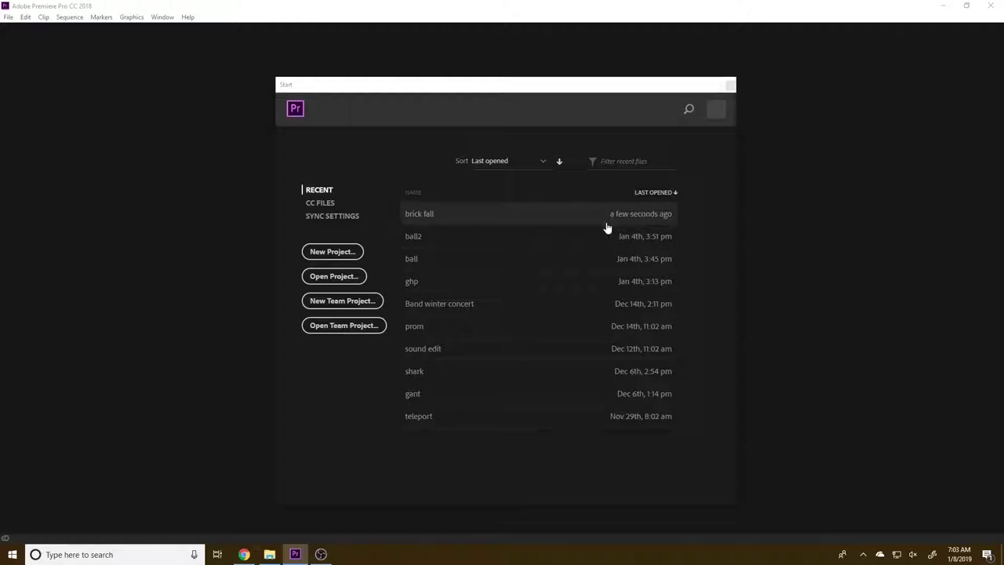
click(336, 252)
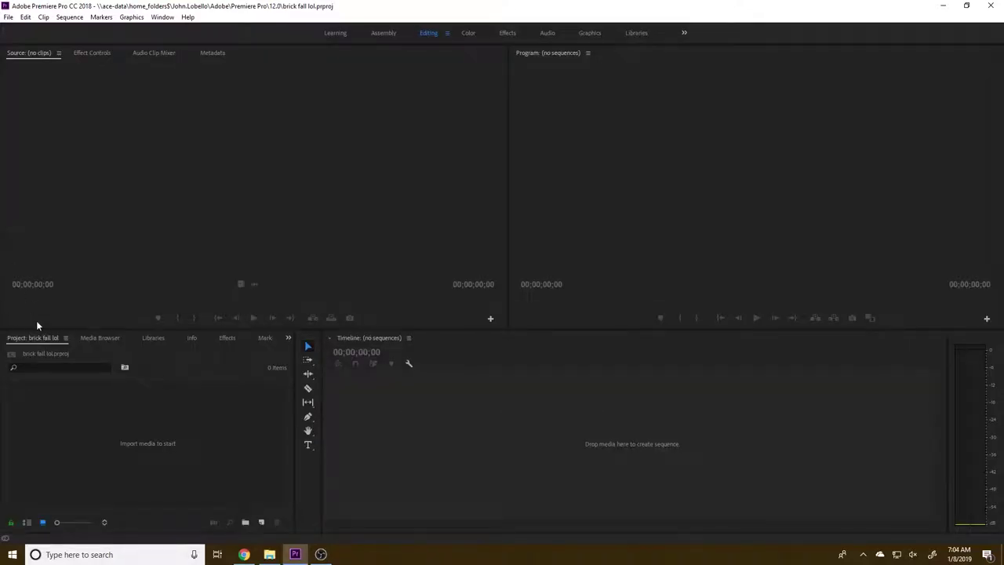
Open the brick fall folder and preview the brick gif, brick scene and brick files.
click(94, 383)
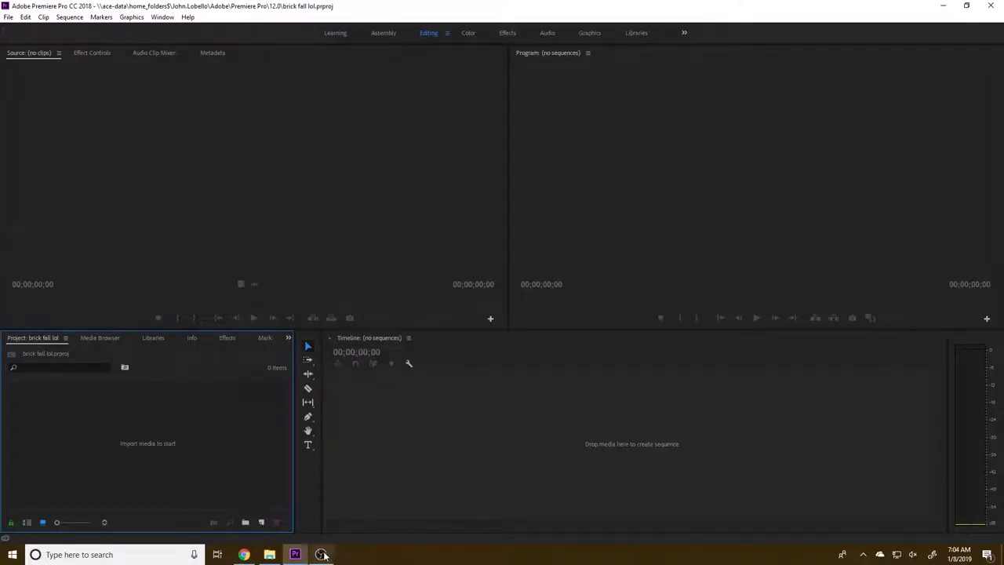
click(269, 555)
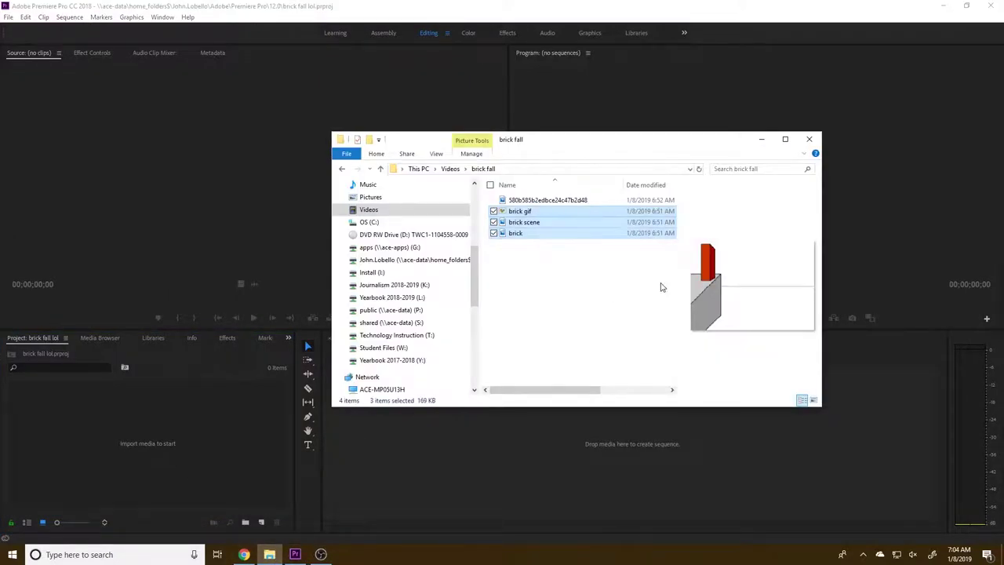
click(557, 251)
click(538, 213)
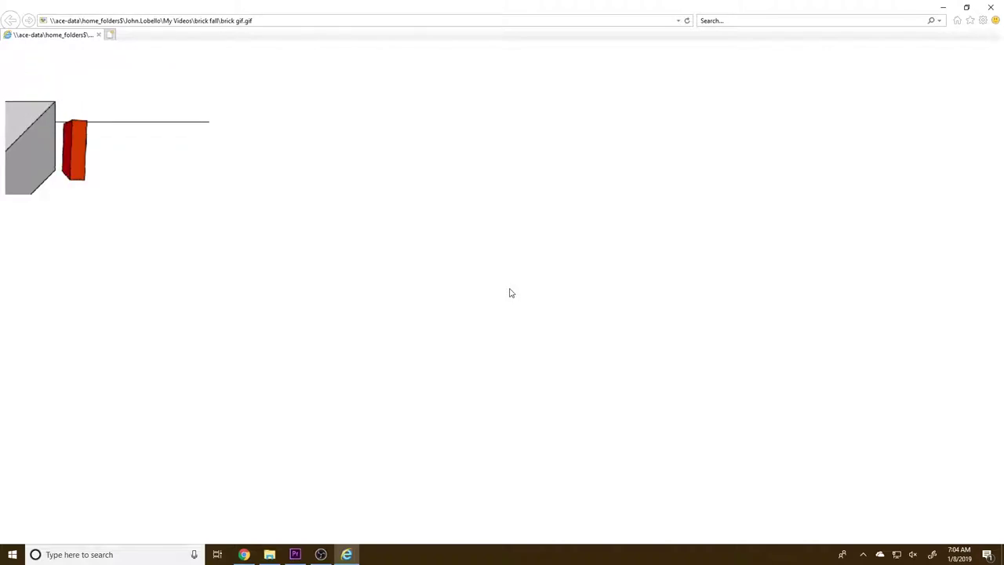
click(990, 8)
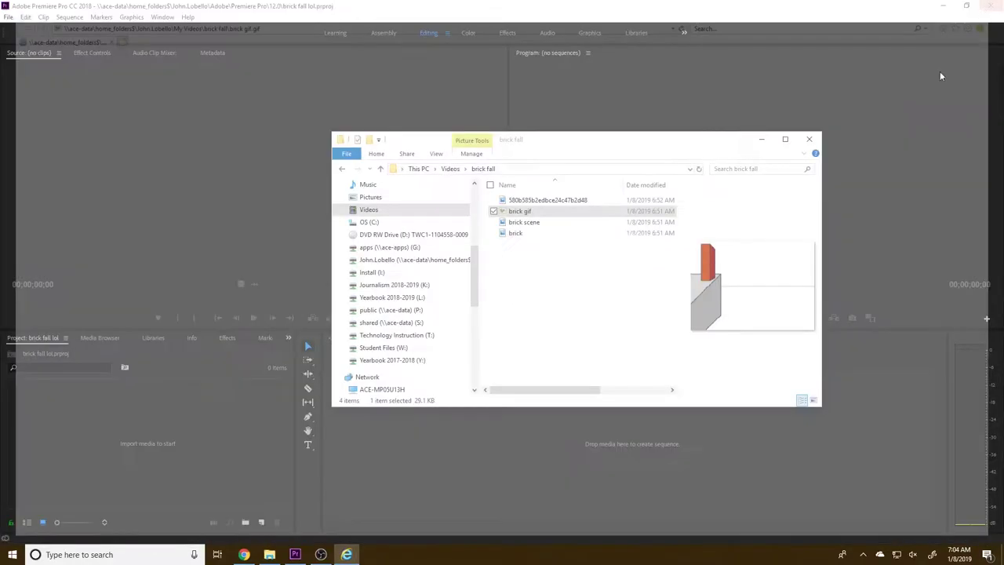
click(529, 222)
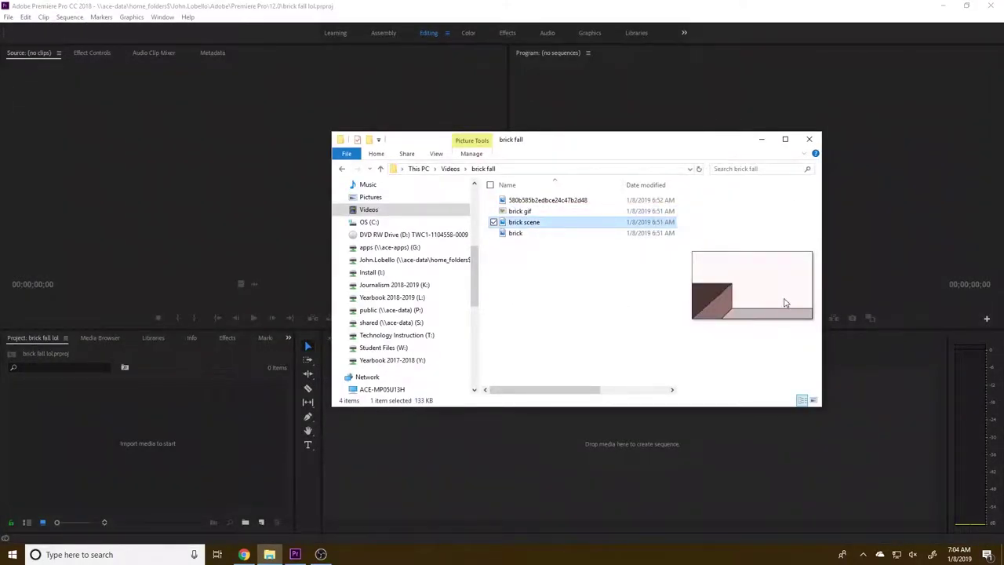
click(531, 236)
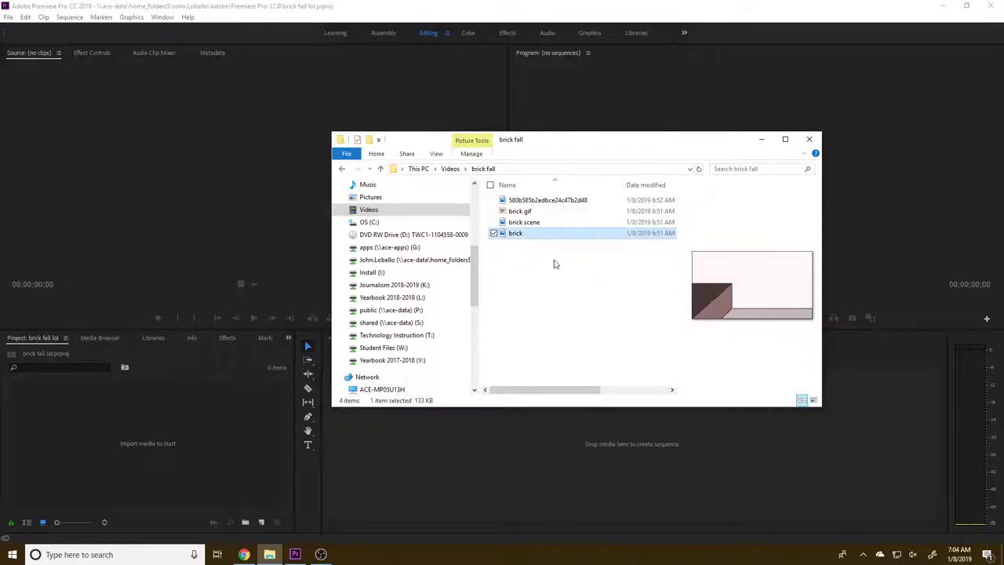
click(521, 212)
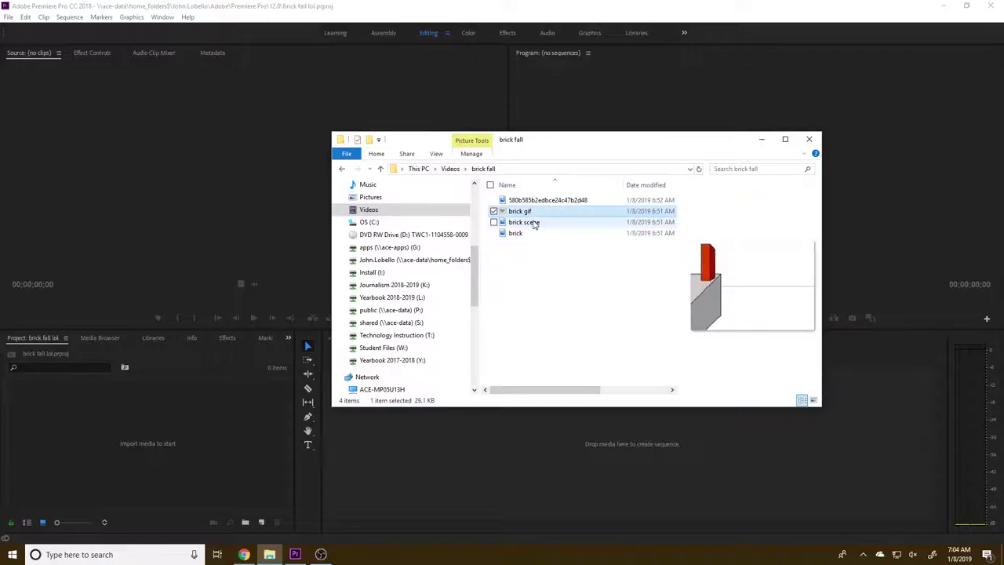
Select brick gif, brick scene.png and brick.png and drag them into the Project panel.
click(524, 222)
click(520, 212)
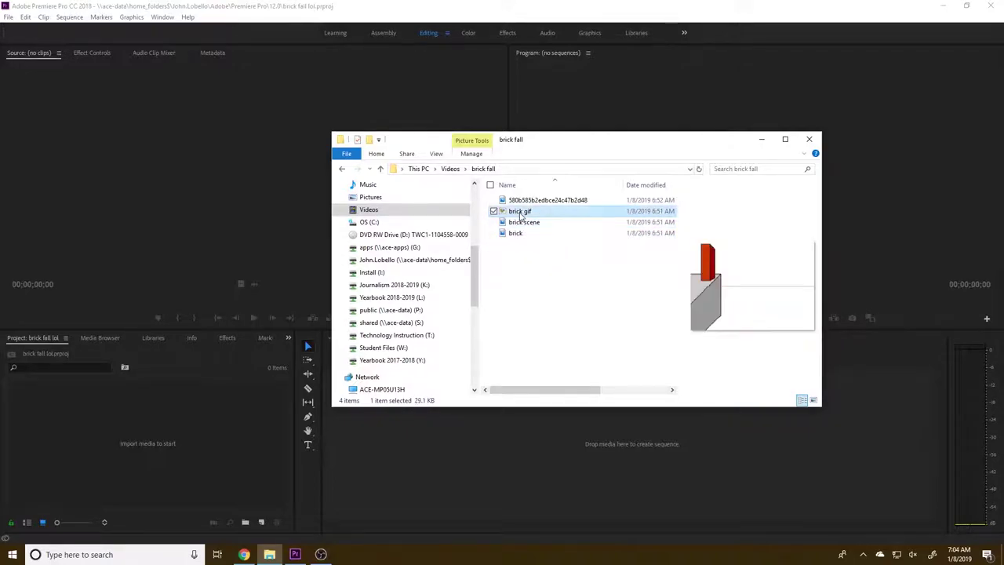
drag(534, 242, 229, 440)
Create a brick gif sequence from the gif and place brick scene.png on track V2.
click(74, 438)
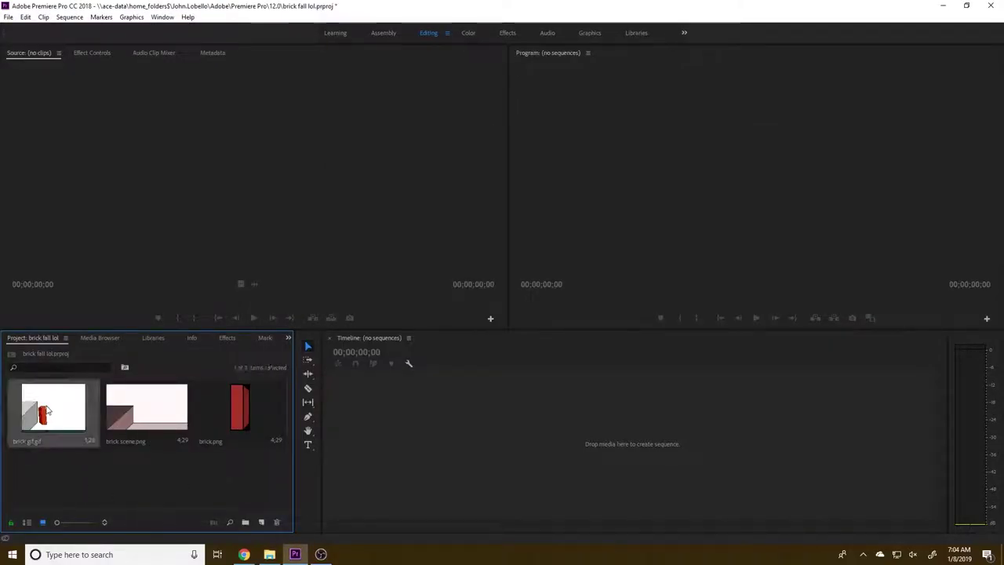
drag(146, 407, 344, 475)
drag(135, 414, 450, 424)
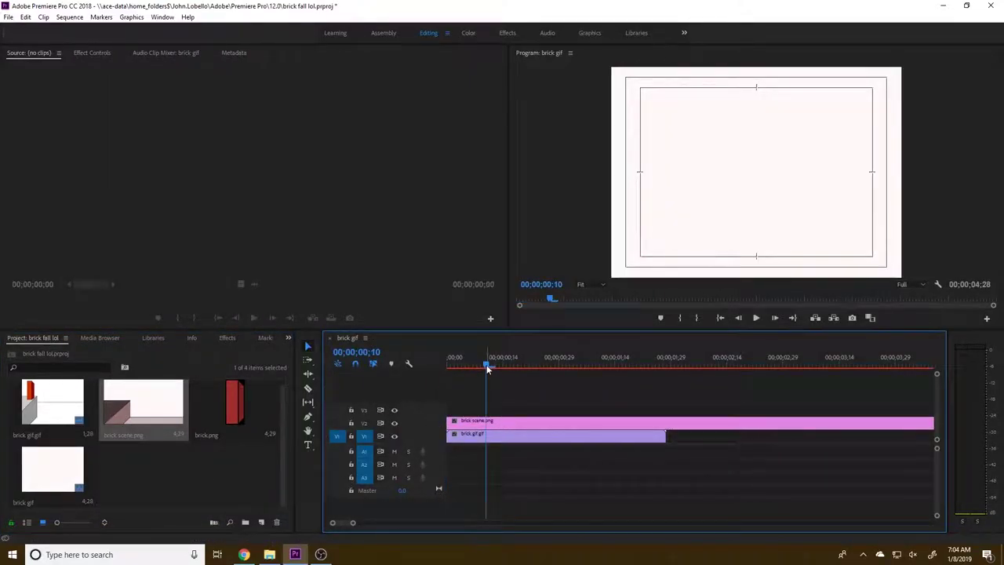
Set brick scene.png to scale 8 and 82% opacity, and move it to 153.2, 89.0.
click(471, 423)
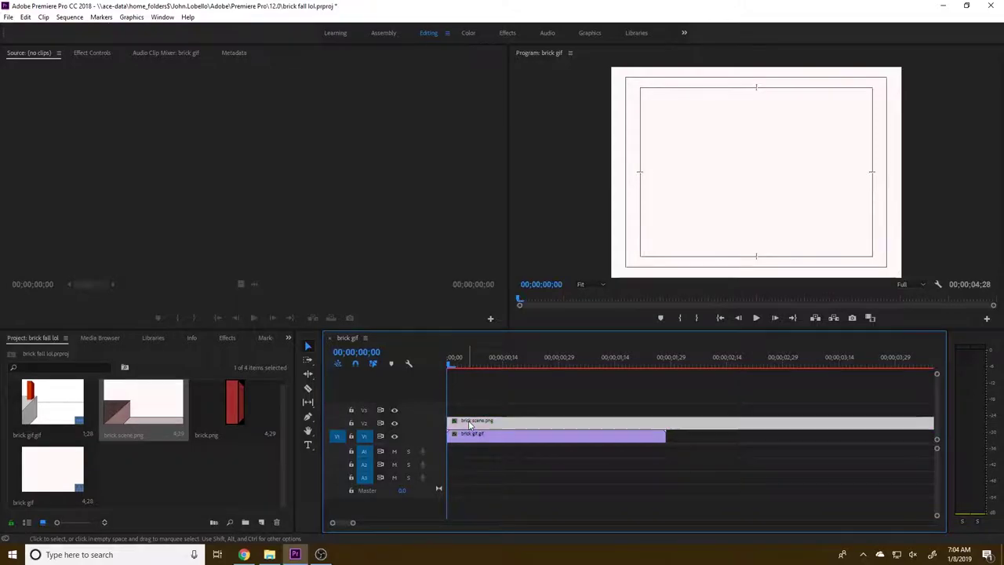
click(89, 52)
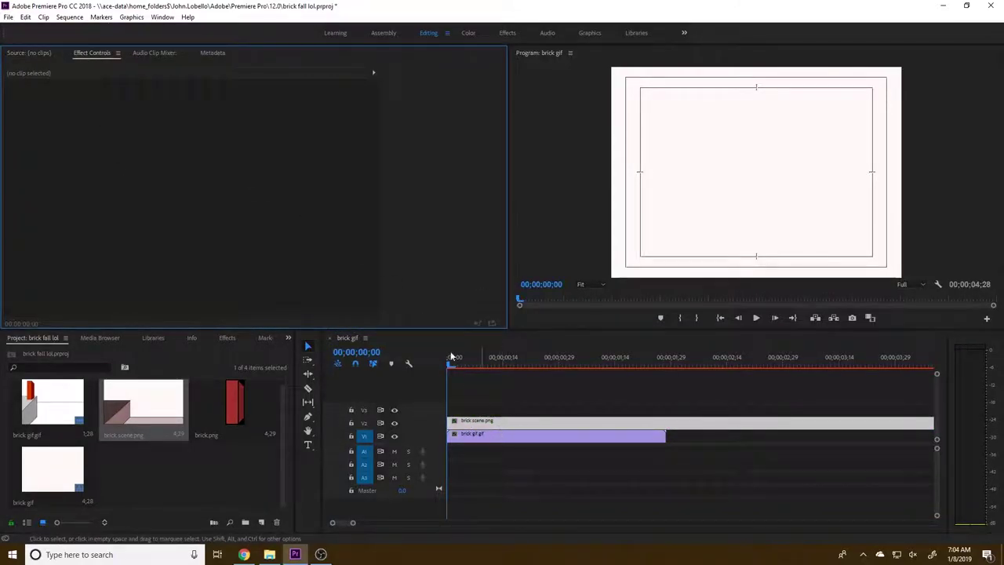
click(472, 423)
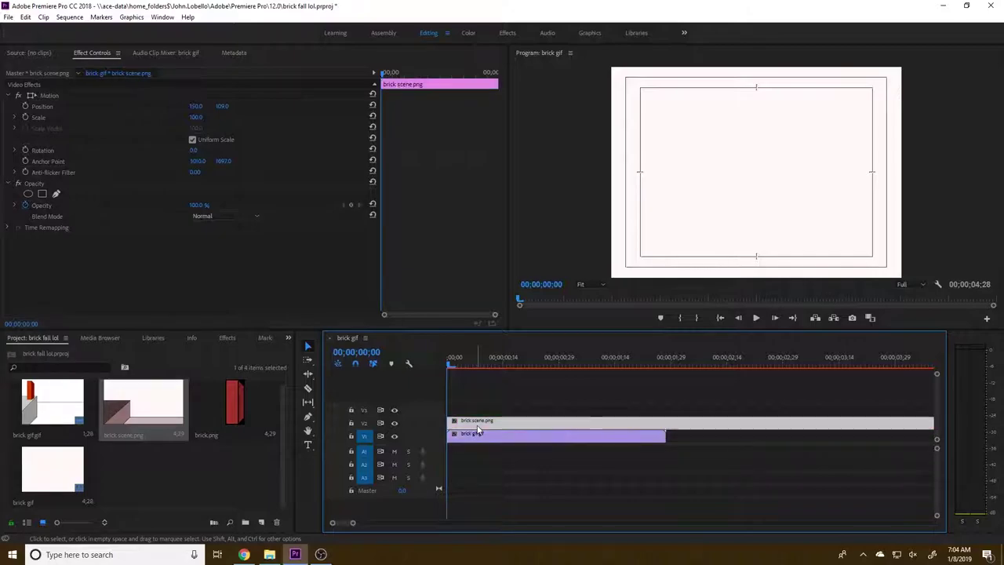
click(197, 116)
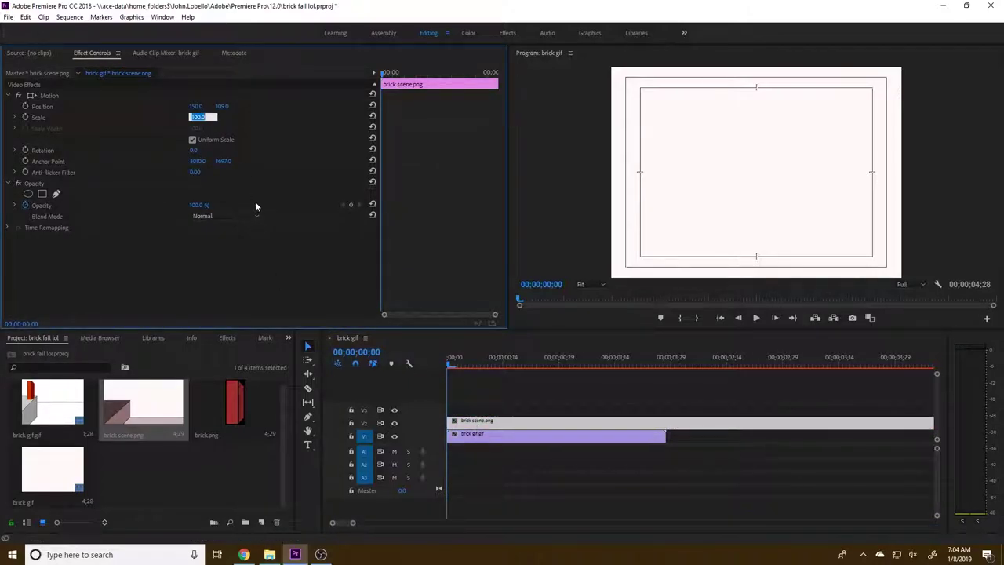
text(8)
key(Return)
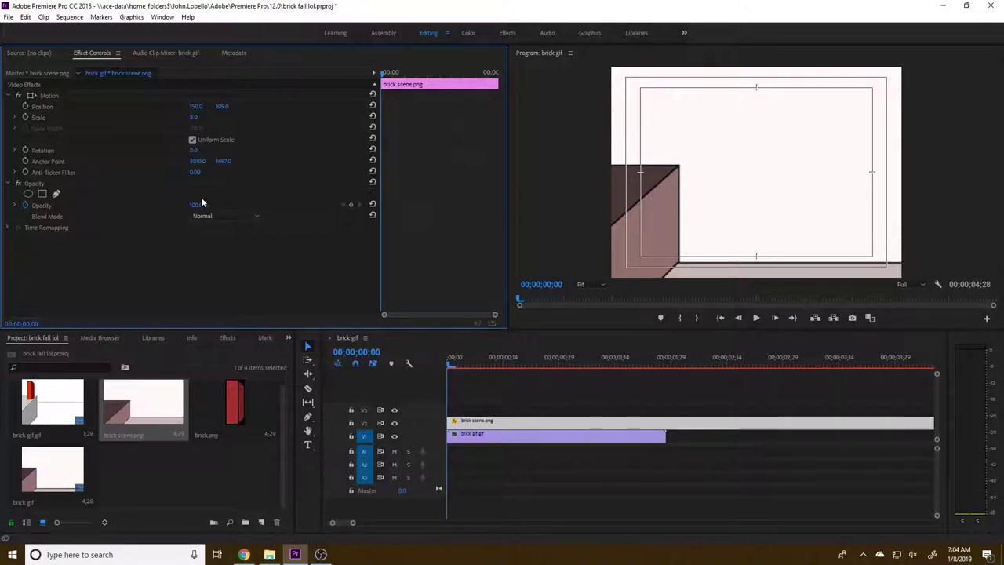
drag(199, 205, 185, 205)
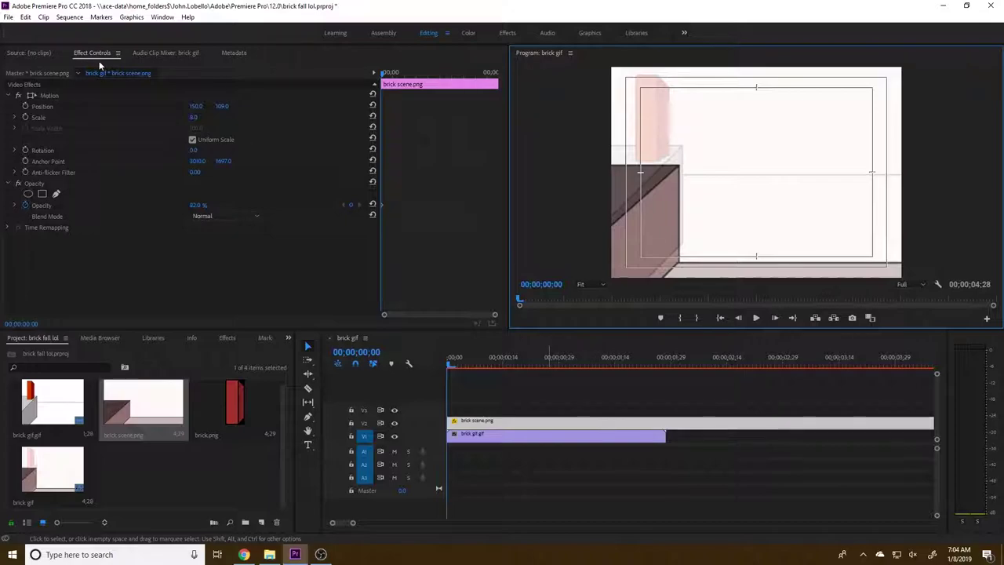
click(48, 94)
drag(774, 211, 778, 195)
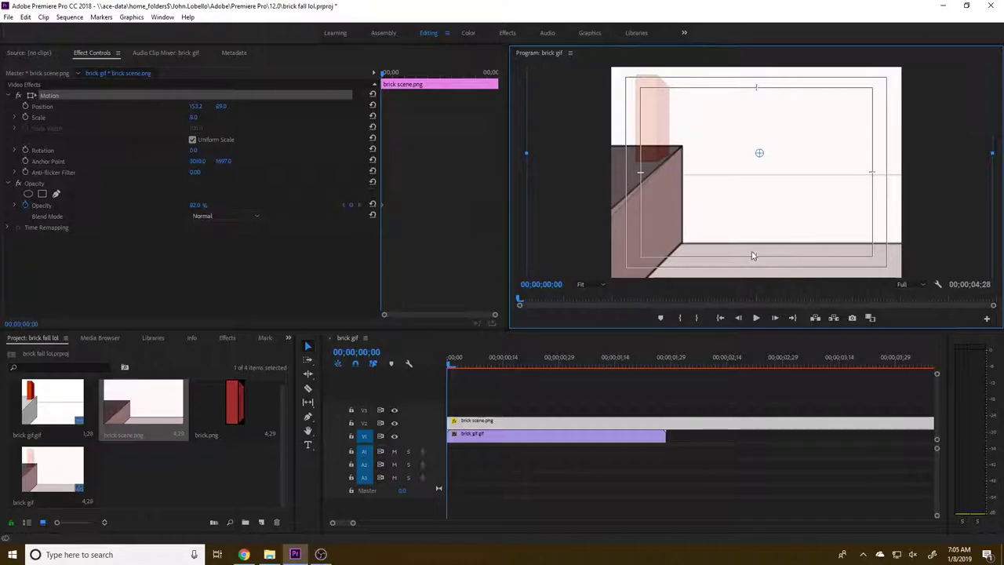
Place brick.png on track V3, shrink it to about 11% and move it onto the ledge.
drag(232, 415, 444, 413)
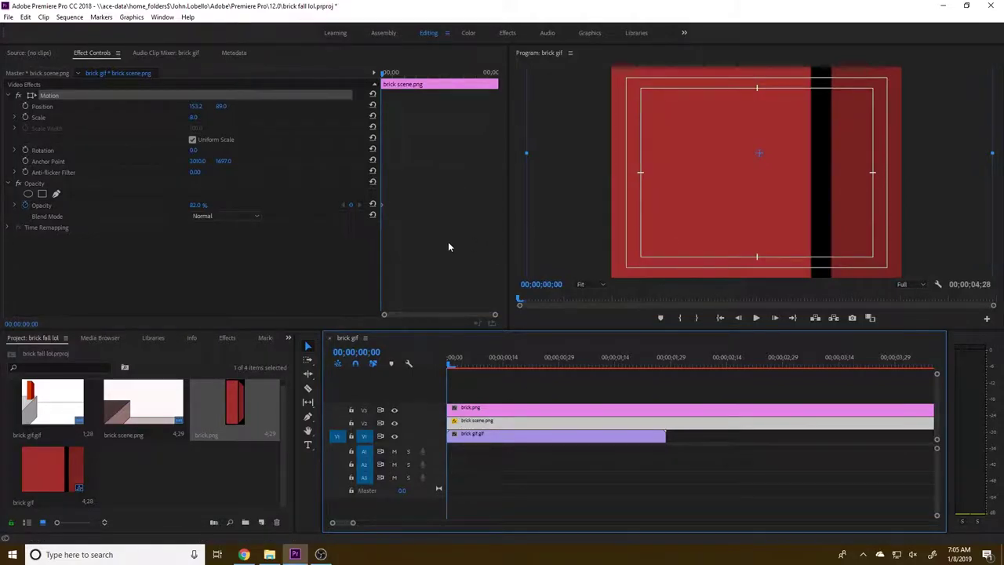
click(565, 407)
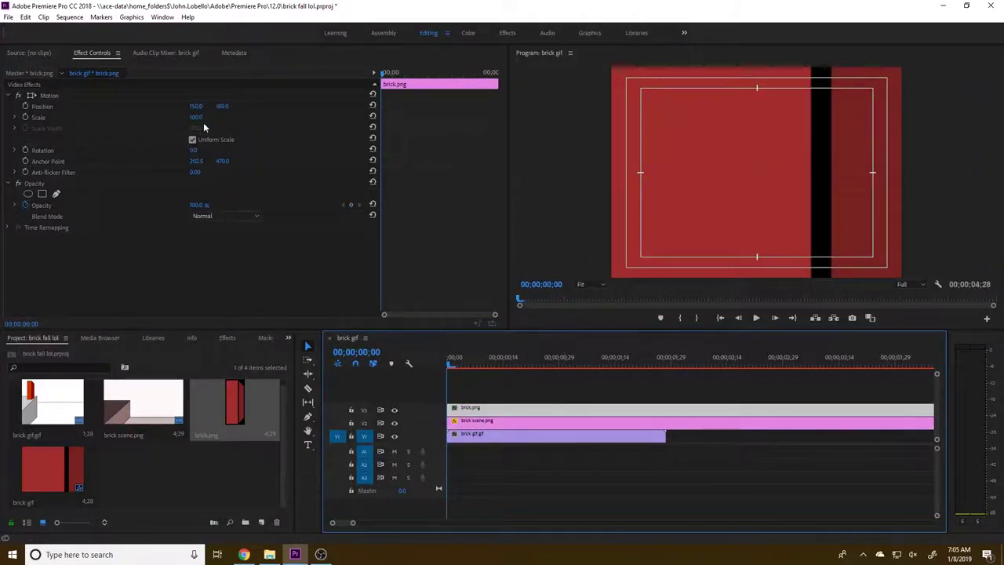
drag(197, 118, 125, 118)
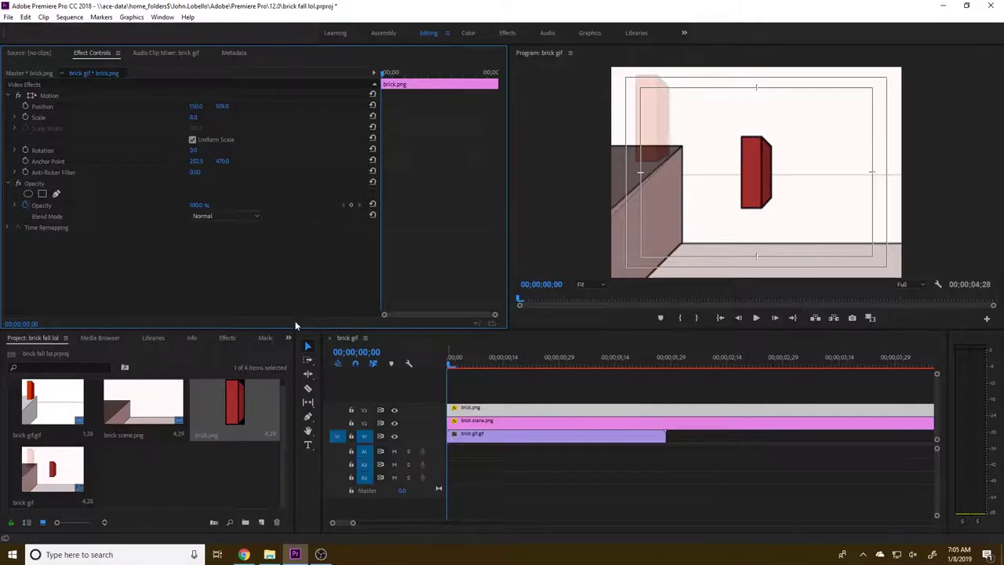
click(41, 95)
drag(758, 185, 651, 128)
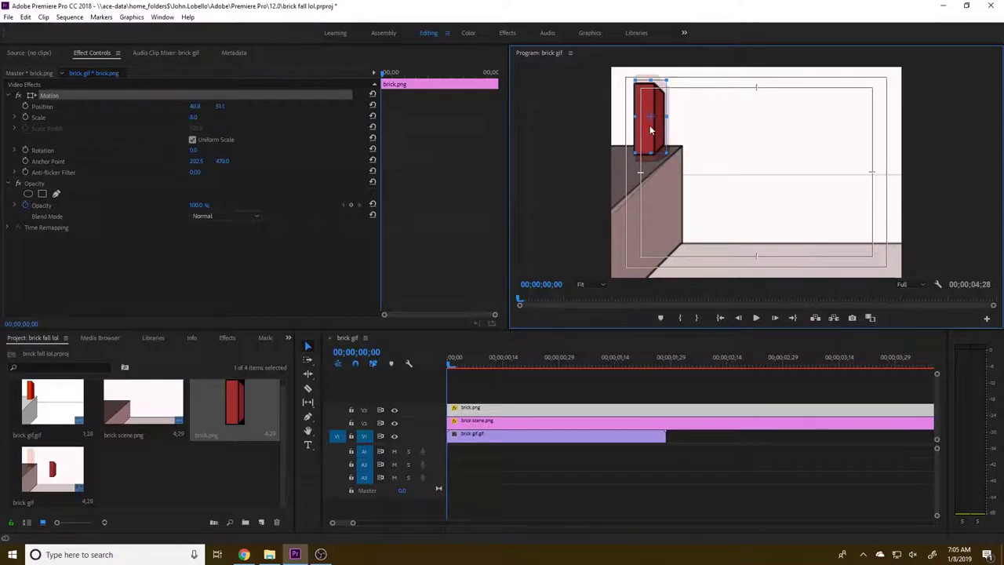
drag(667, 152, 659, 150)
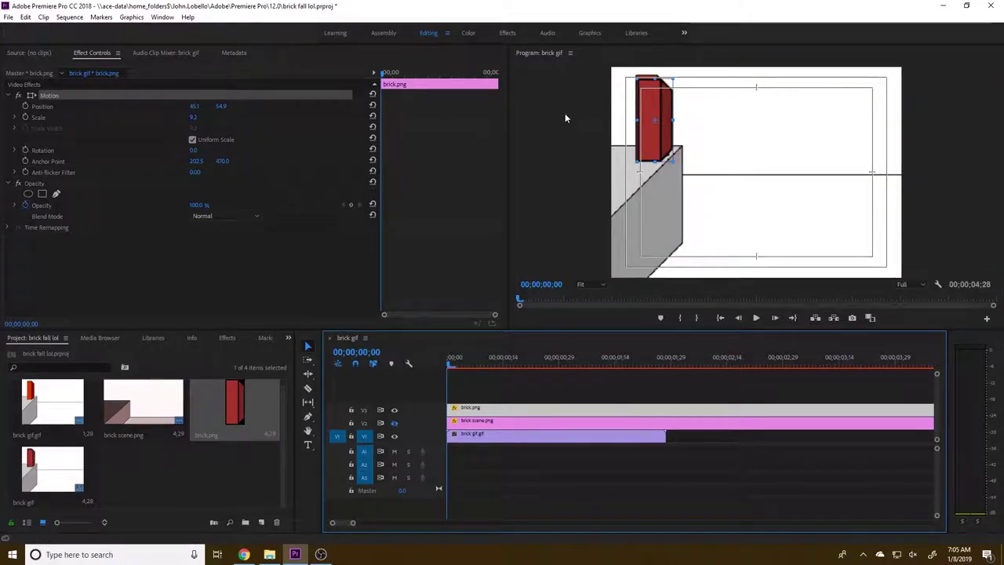
Make the brick 67% opaque and fine-tune it to scale 9.4 at position 43.0, 53.0.
click(196, 205)
drag(197, 205, 174, 205)
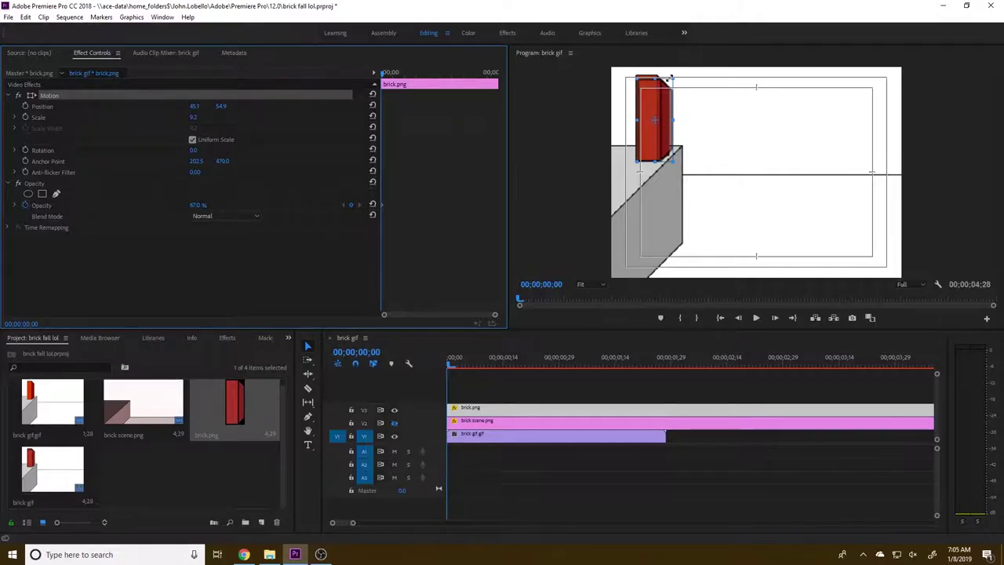
drag(675, 77, 670, 77)
drag(657, 152, 657, 153)
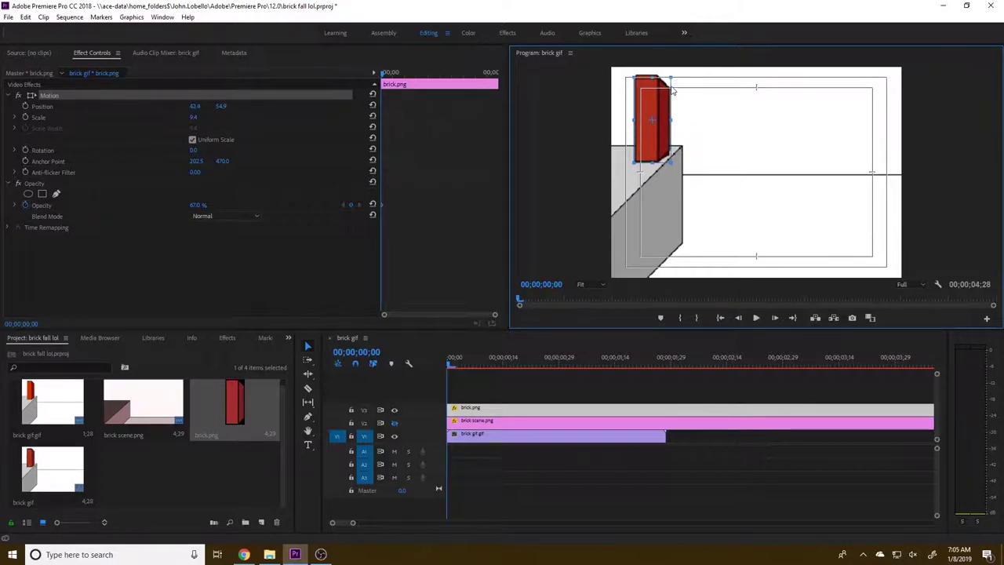
drag(649, 155, 650, 155)
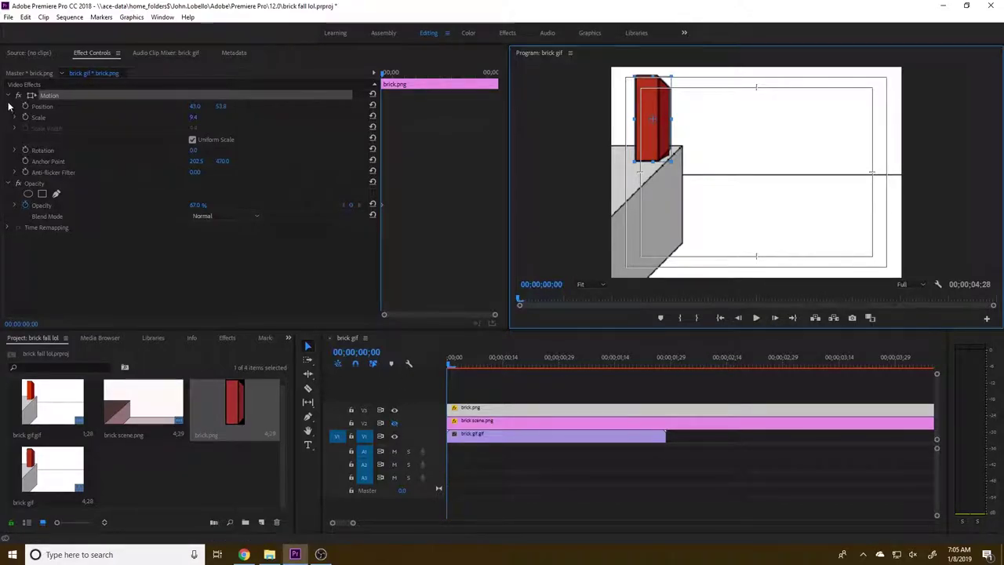
Turn on keyframing for the brick's Position, Scale, Rotation and Anchor Point.
click(25, 106)
click(26, 117)
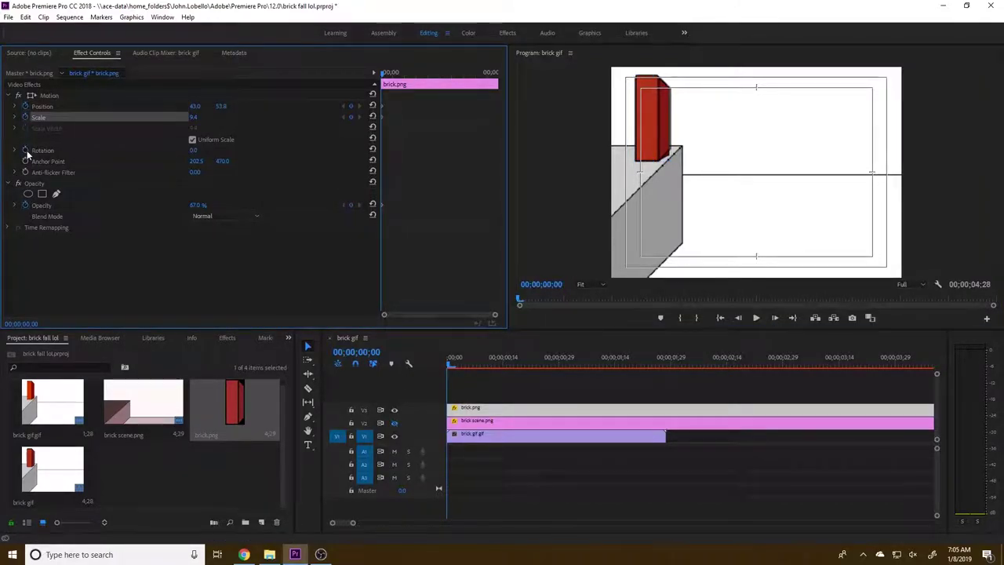
click(25, 150)
click(26, 162)
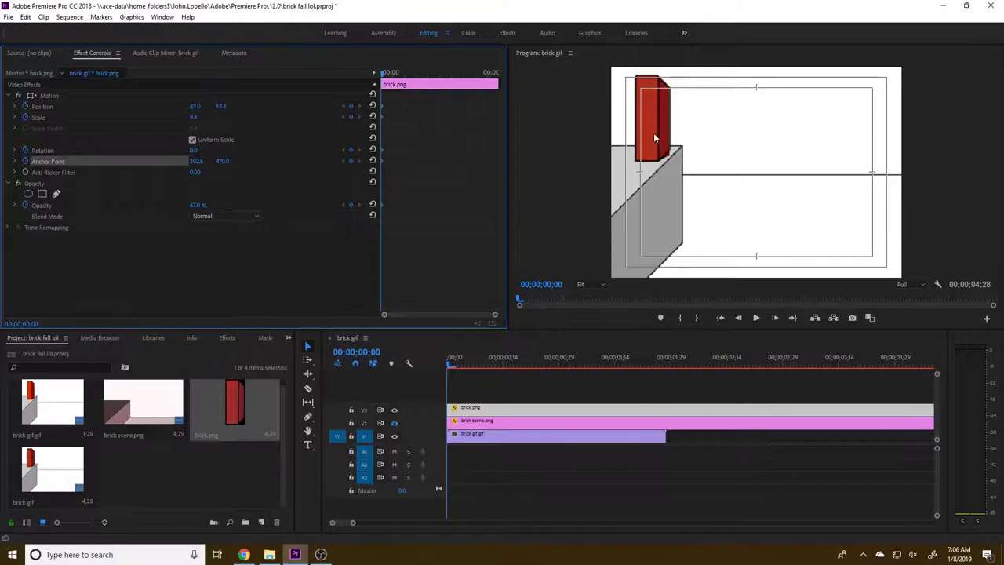
Move the brick's anchor point down to its bottom-left corner (15.2, 916.9).
click(512, 412)
click(50, 95)
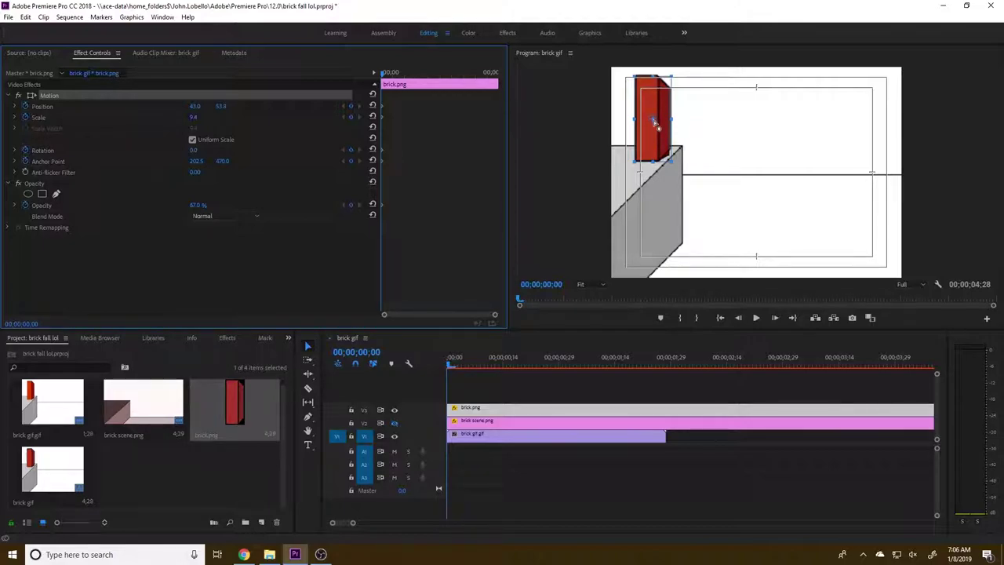
drag(653, 120, 641, 167)
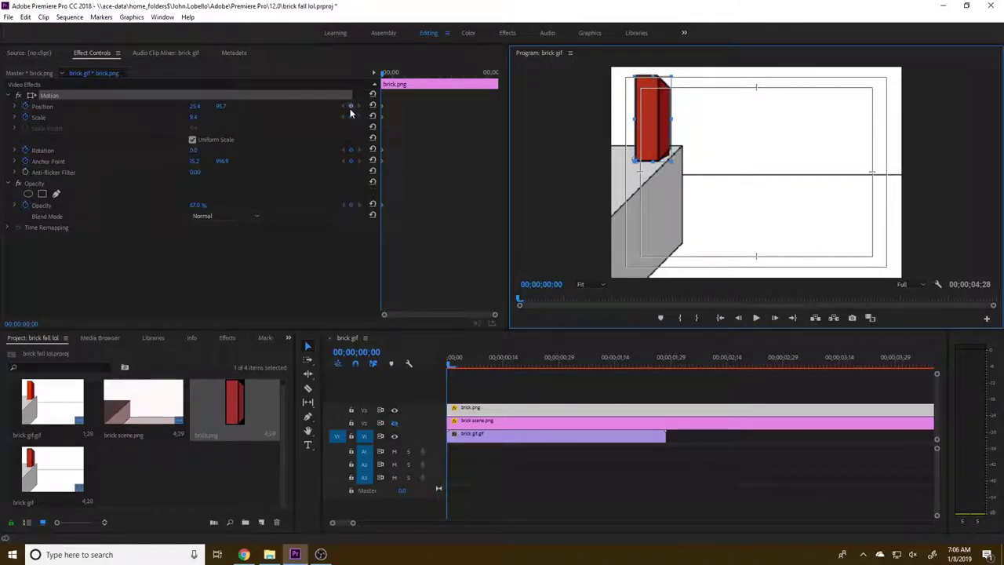
Keyframe small back-and-forth tilts of the brick every two frames up to frame 6.
click(774, 317)
click(774, 317)
drag(676, 166, 677, 165)
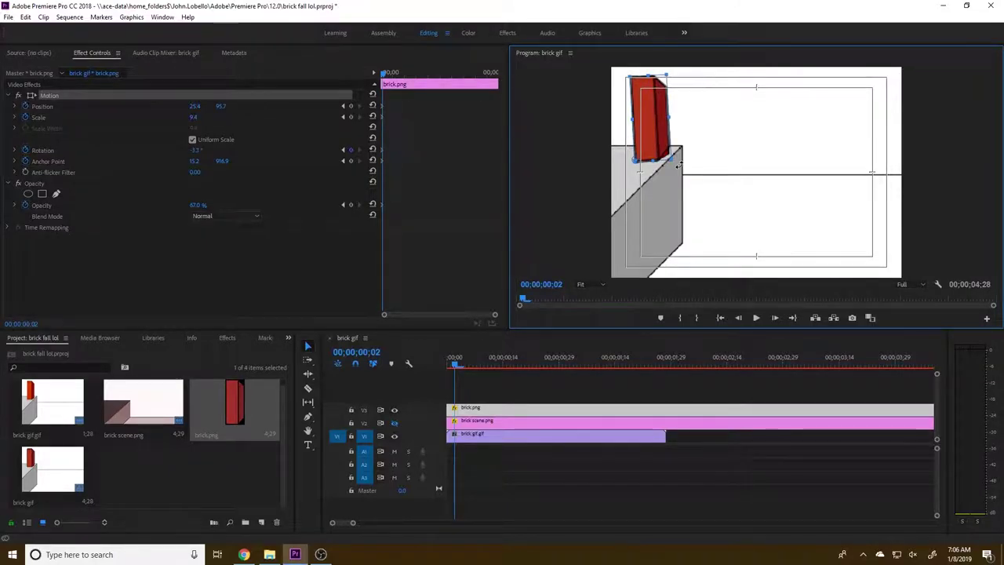
click(352, 110)
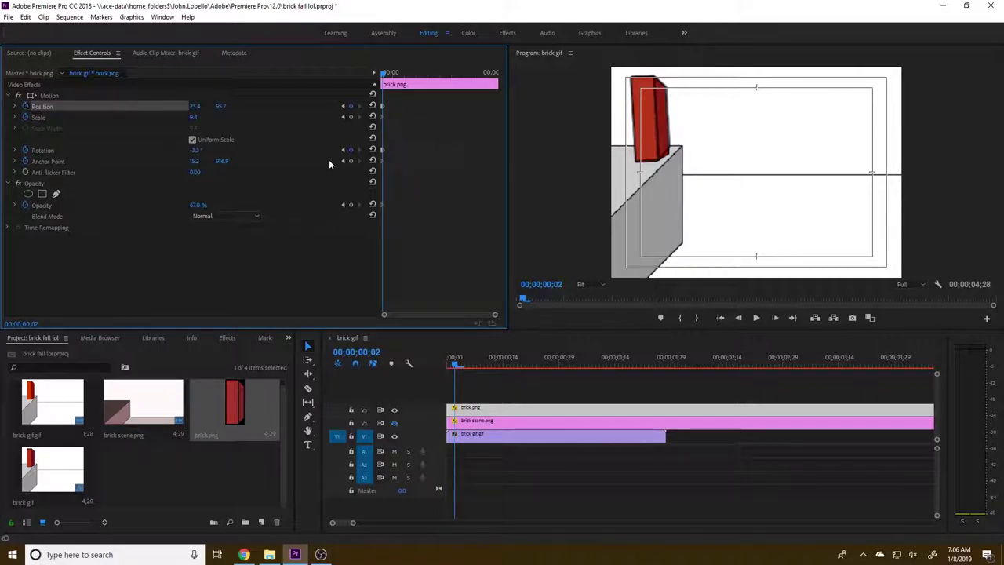
click(775, 318)
click(775, 318)
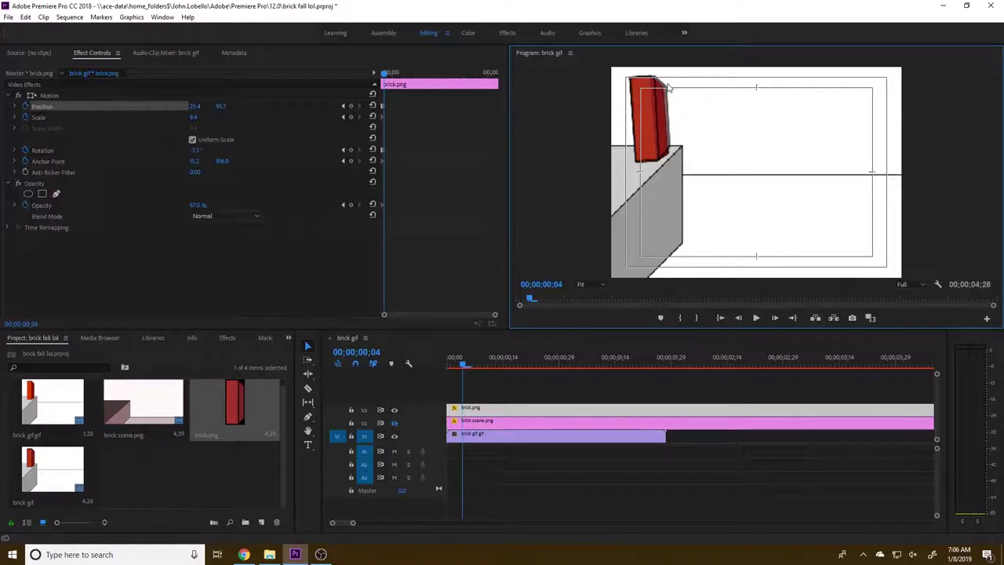
click(222, 96)
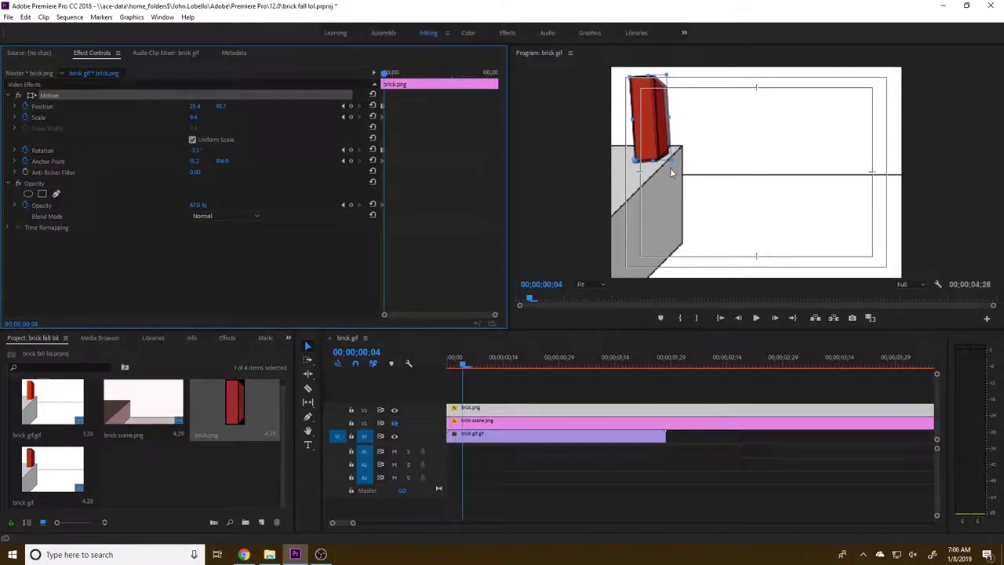
drag(672, 171, 678, 166)
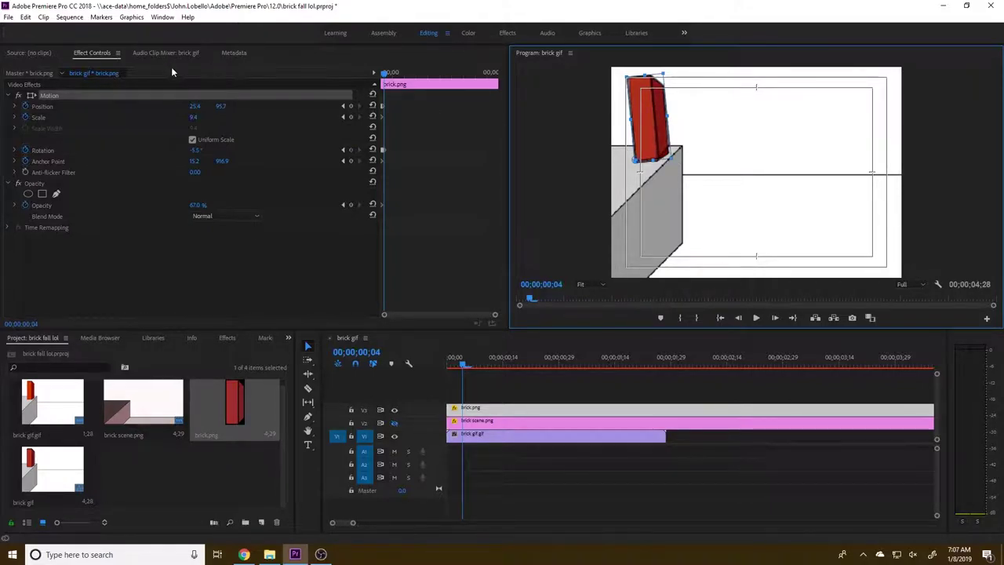
click(251, 106)
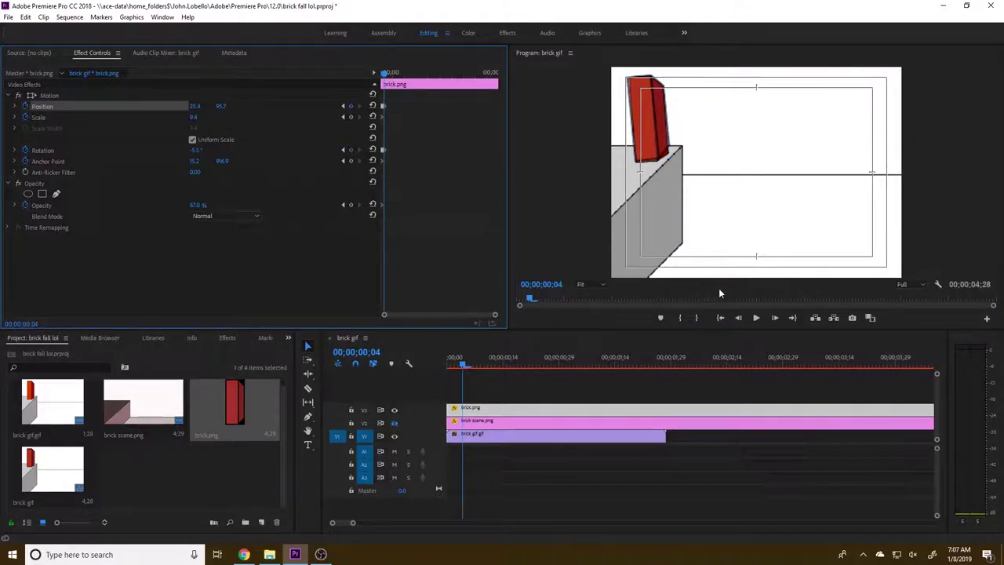
click(776, 318)
click(350, 108)
click(47, 95)
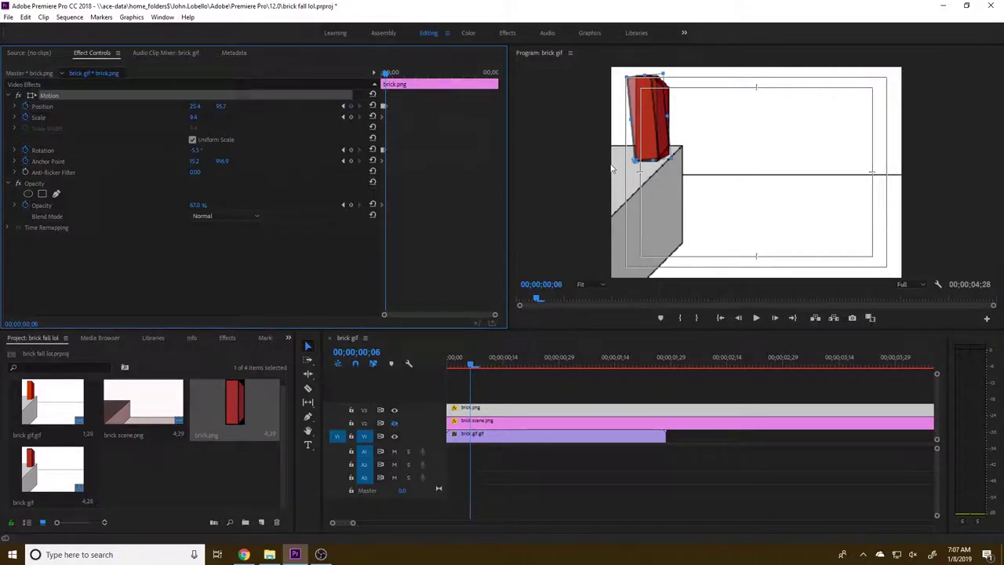
drag(684, 163, 682, 169)
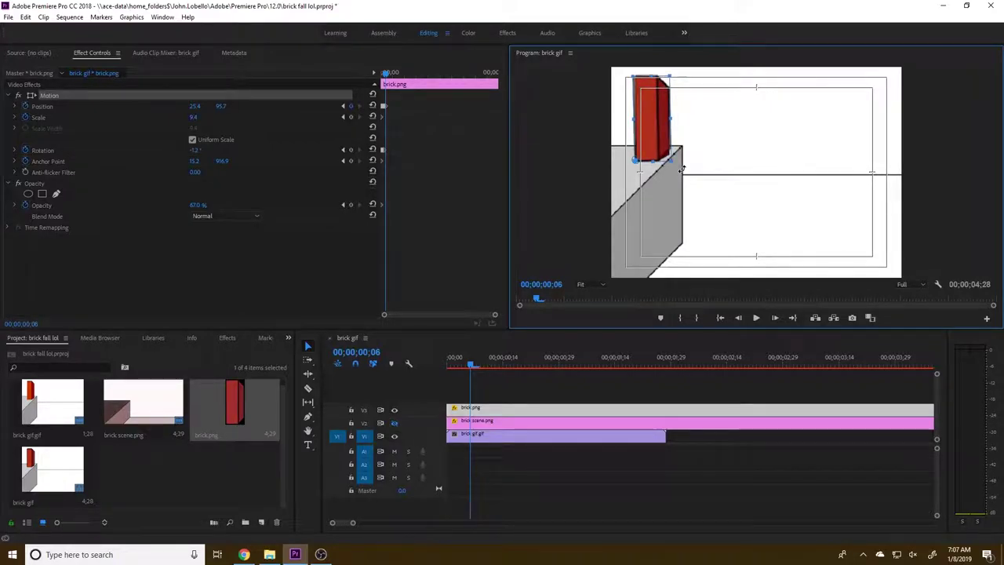
At frames 10 and 12, tilt the brick clockwise, tipping it to 30.8°.
click(774, 317)
click(774, 317)
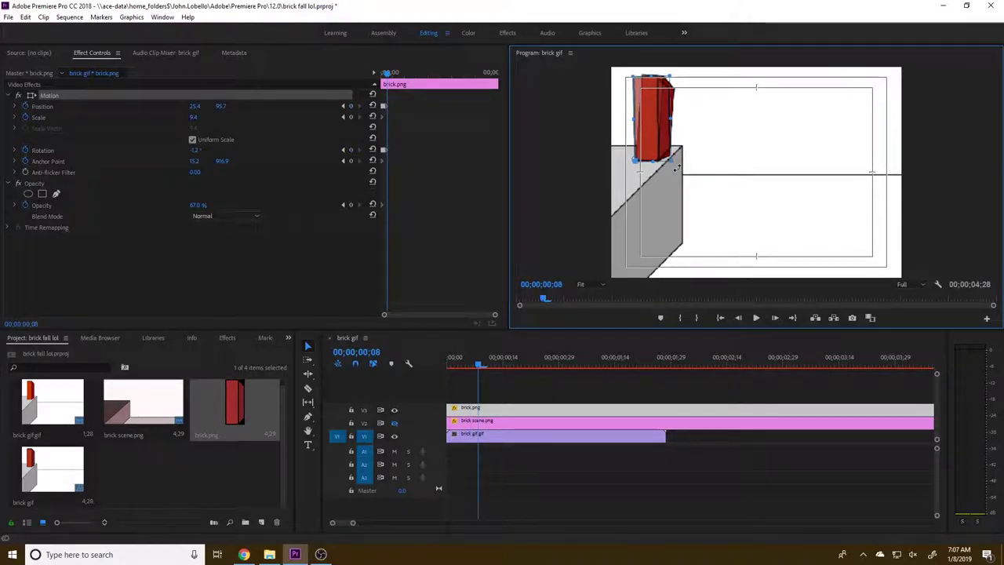
click(776, 316)
click(775, 316)
drag(679, 182, 679, 182)
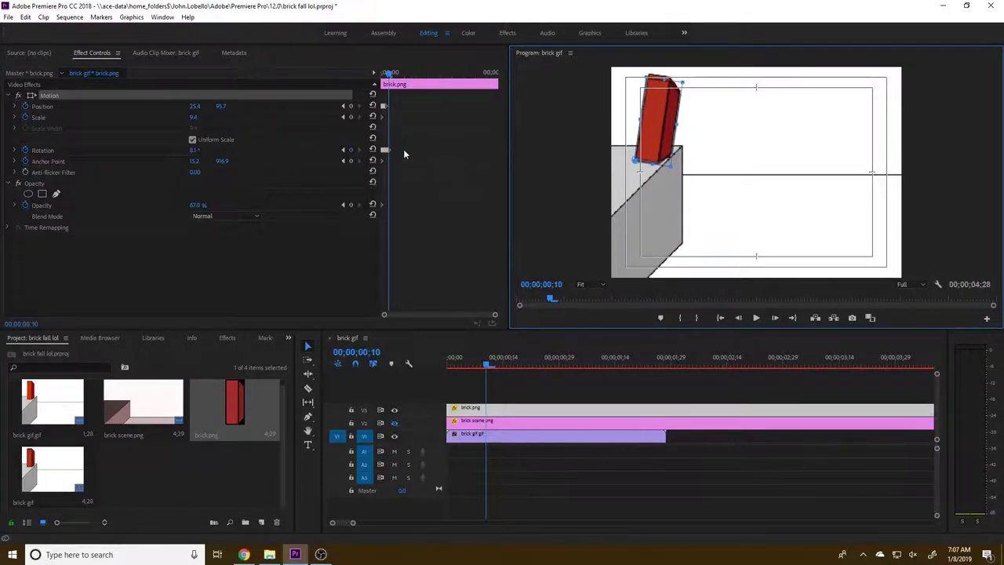
click(338, 104)
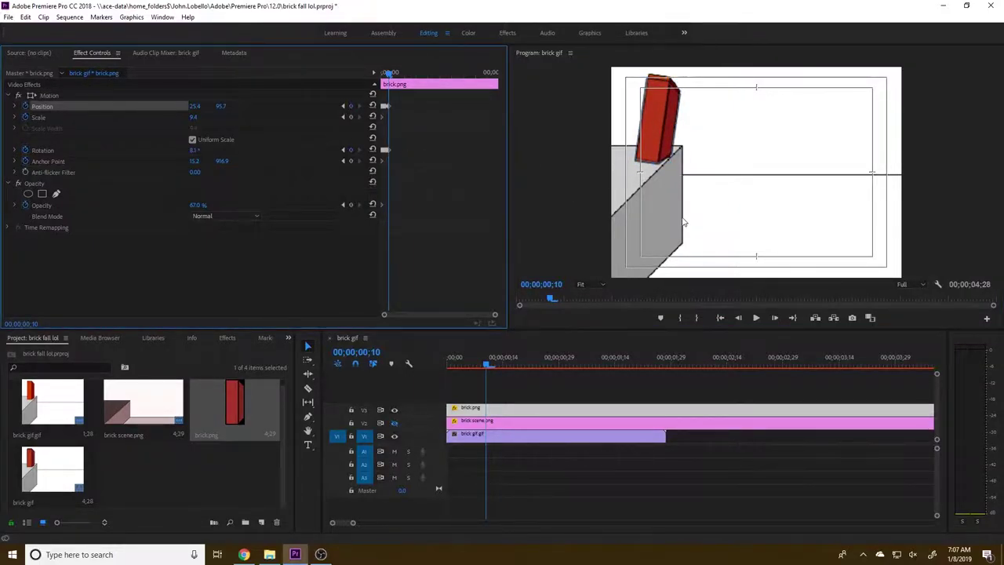
click(776, 317)
click(776, 318)
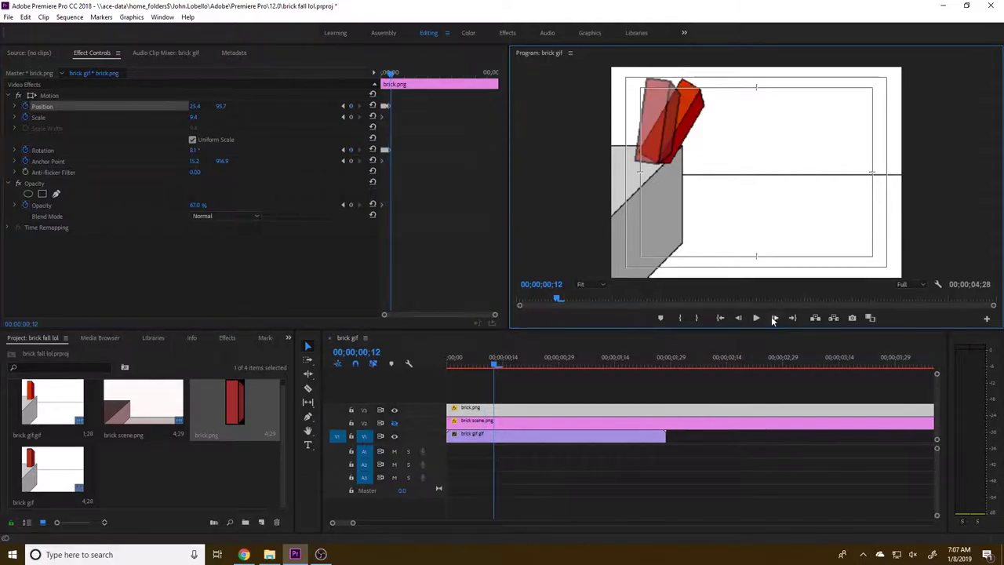
click(89, 96)
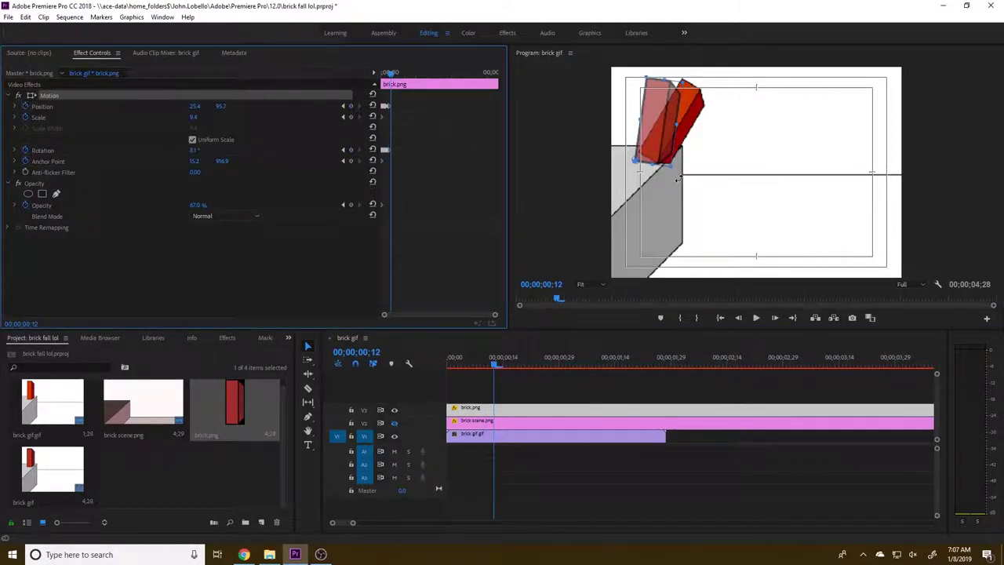
drag(685, 187, 672, 195)
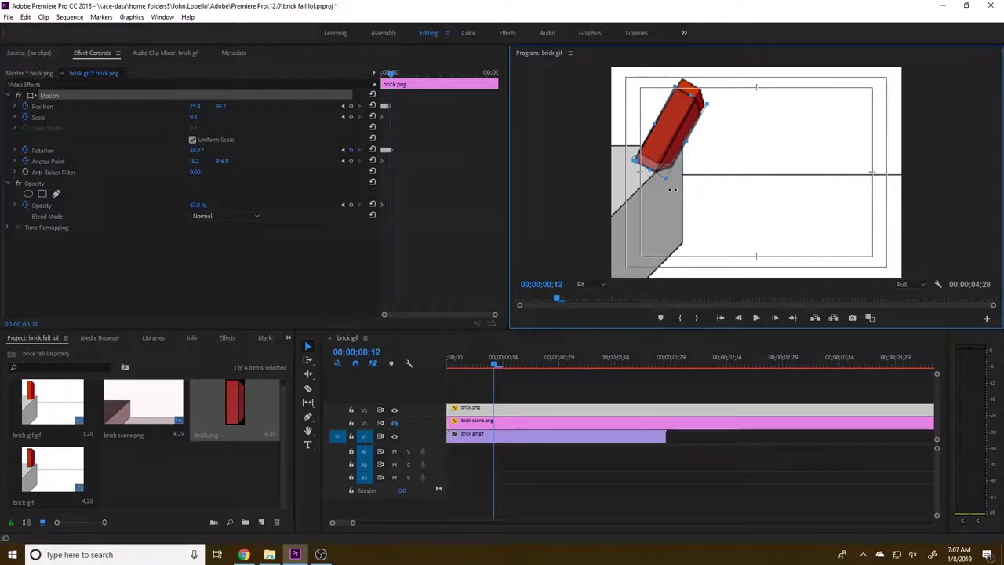
drag(672, 191, 668, 158)
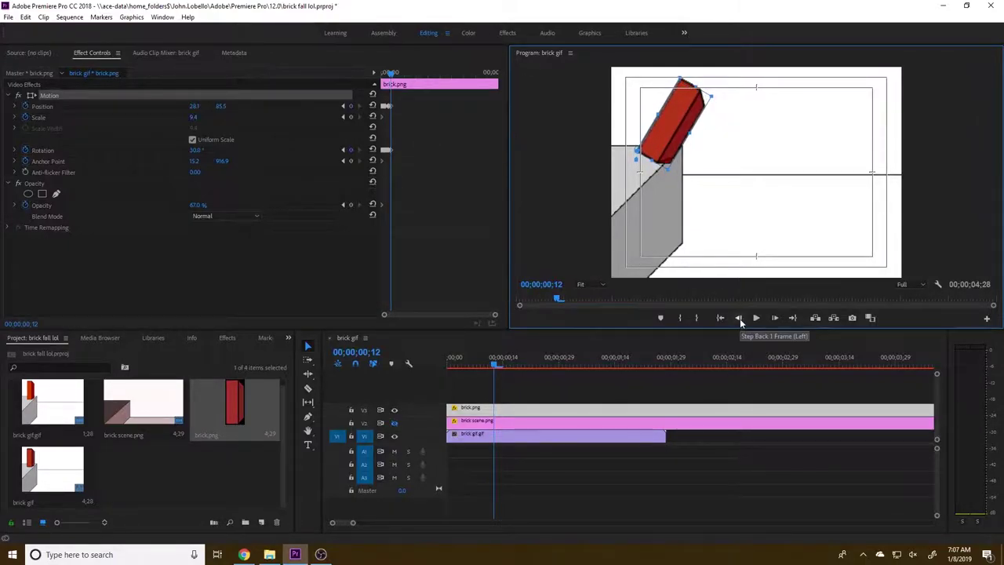
Review the wobble, then at frame 14 tip the brick to 44.8° at position 53.0, 82.8.
click(738, 318)
click(739, 318)
click(739, 318)
click(738, 318)
click(738, 318)
click(738, 318)
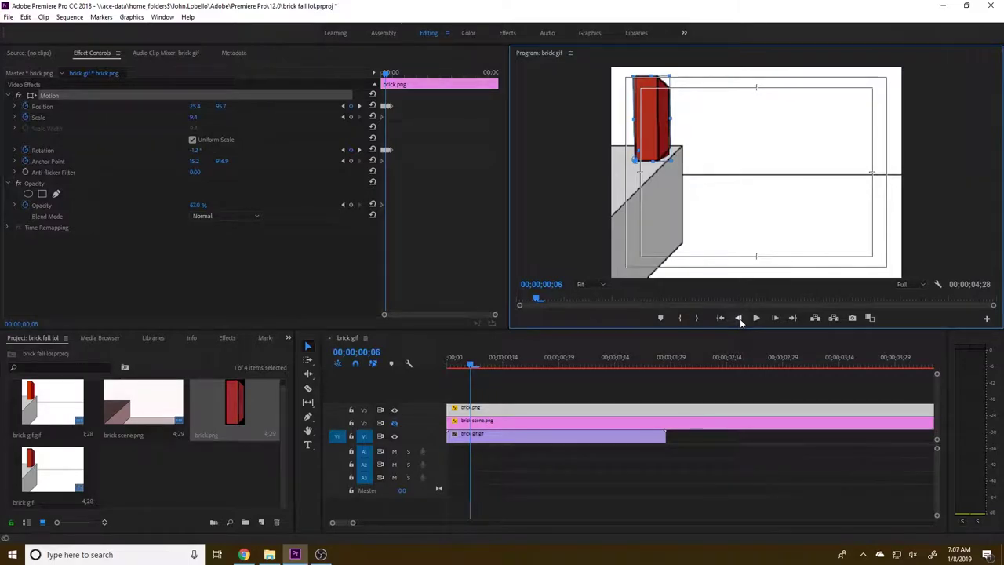
click(739, 319)
click(738, 318)
click(739, 318)
click(739, 318)
click(739, 319)
click(739, 319)
click(774, 318)
click(774, 317)
click(774, 317)
click(774, 318)
click(774, 318)
click(774, 317)
click(774, 318)
click(774, 317)
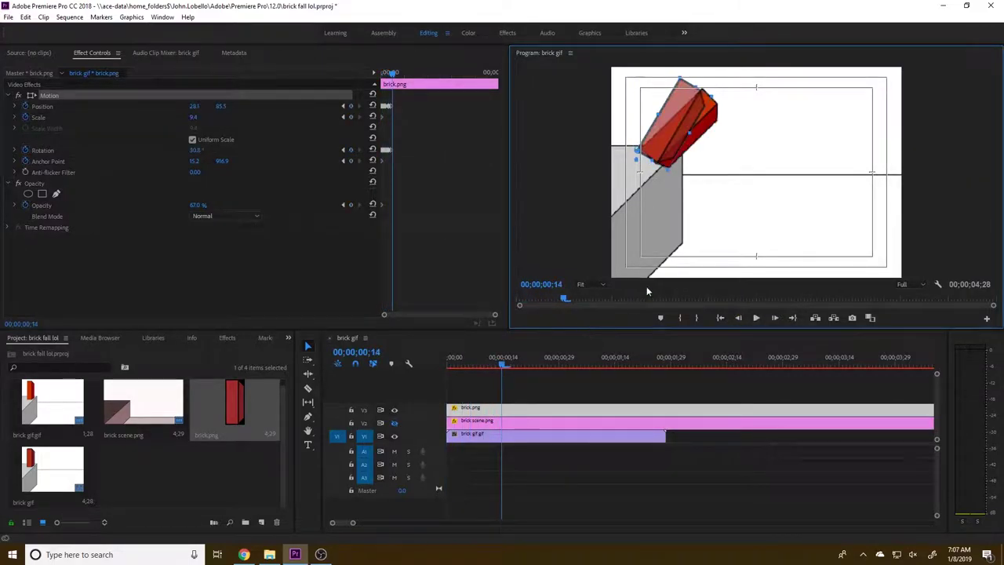
drag(673, 177, 671, 192)
drag(673, 152, 677, 142)
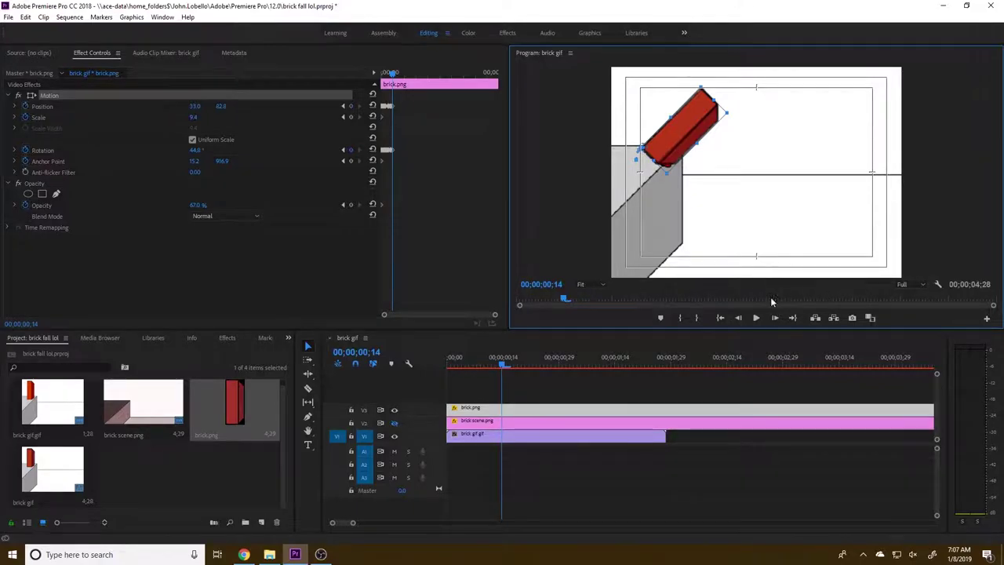
Add an Anchor Point keyframe for the brick at frame 14.
click(775, 318)
click(775, 318)
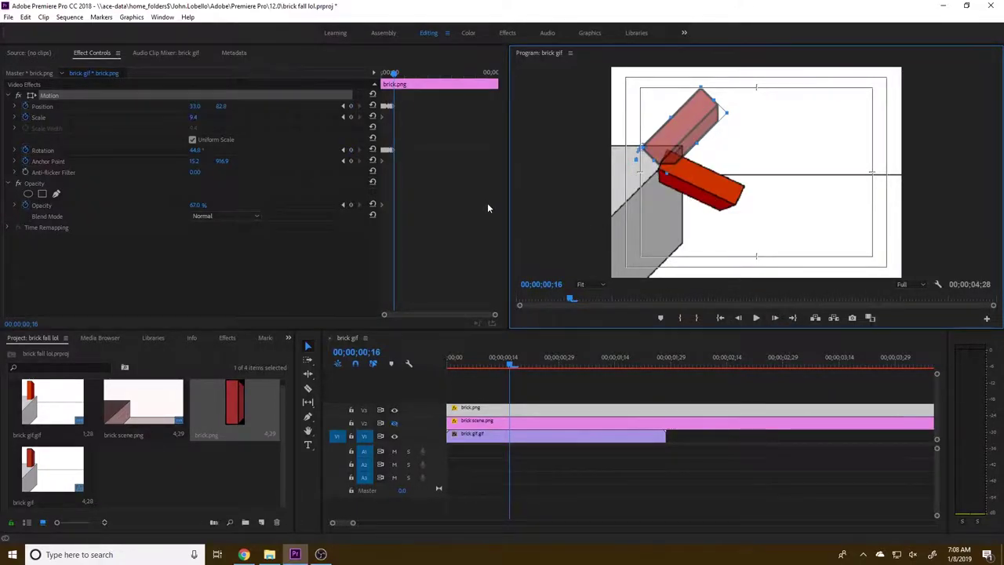
click(738, 318)
click(738, 317)
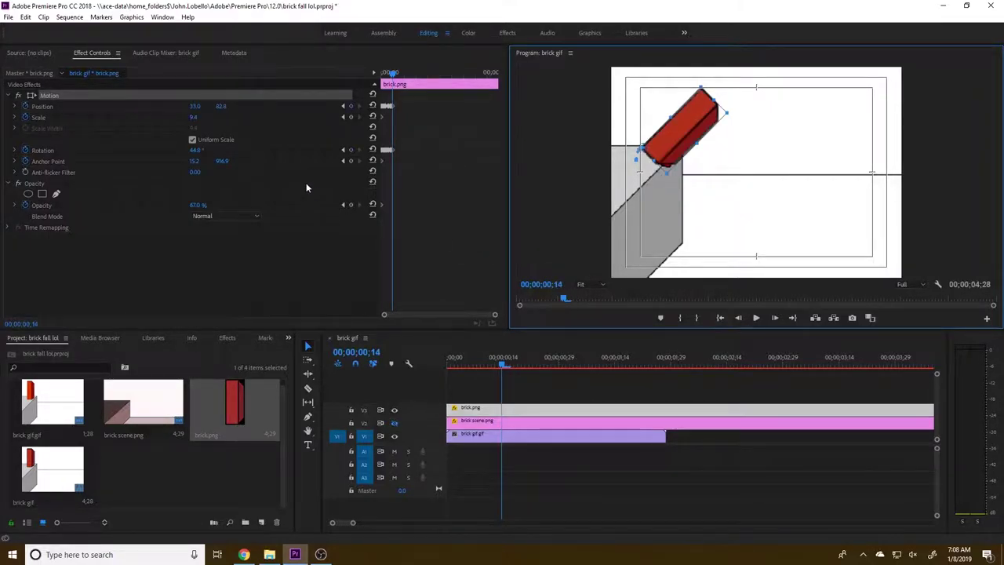
click(351, 160)
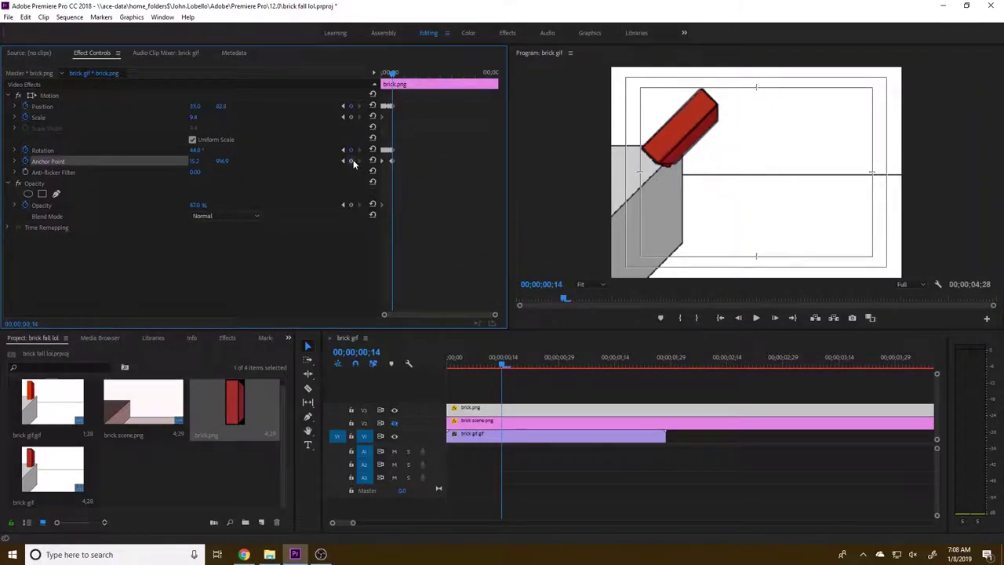
click(775, 318)
click(775, 318)
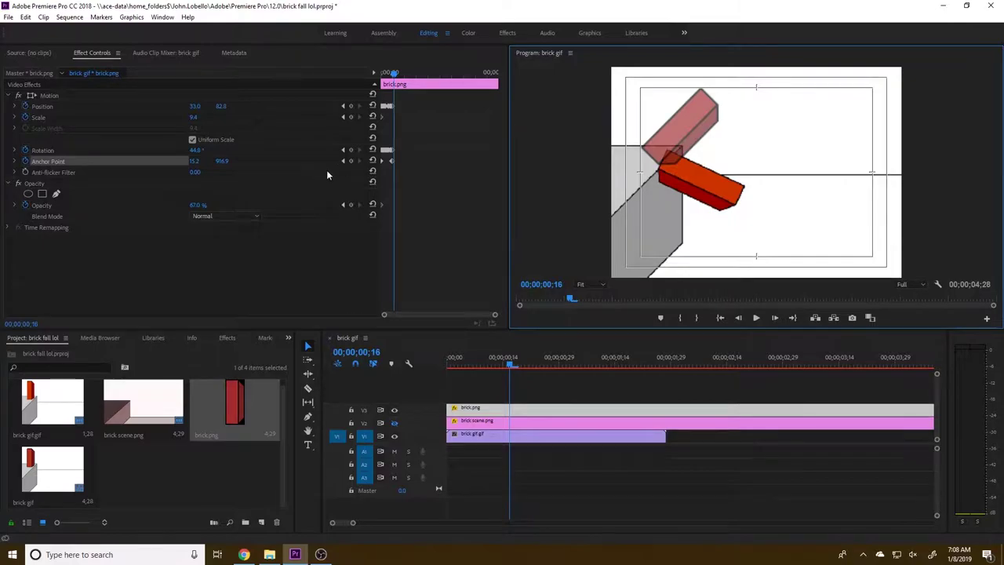
At frame 16, pivot the brick on its lower corner, rotate it to about 115° and lower it.
click(58, 96)
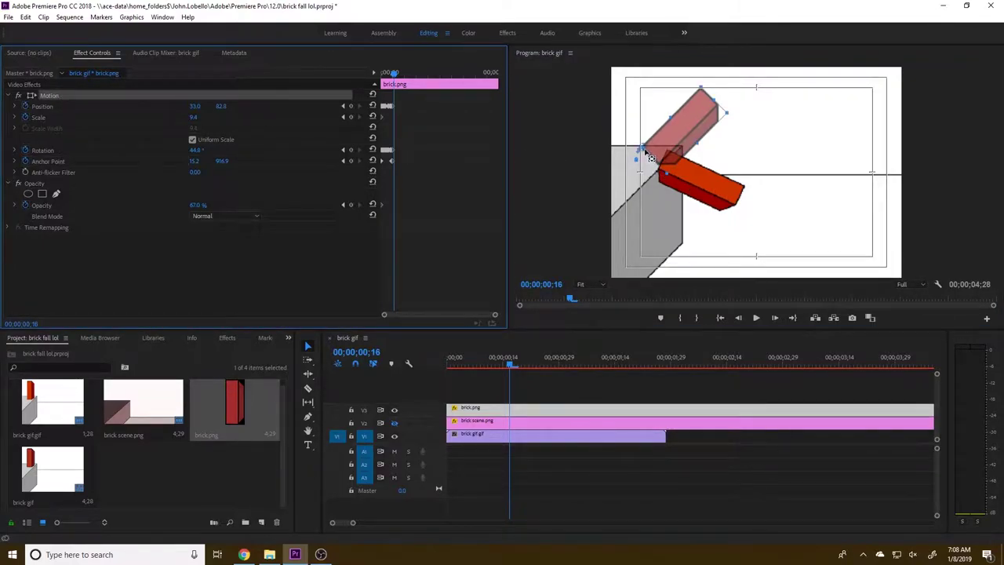
mouse_move(652, 157)
mouse_down()
mouse_move(675, 180)
mouse_move(662, 167)
mouse_up()
drag(738, 113, 742, 225)
drag(713, 174, 712, 178)
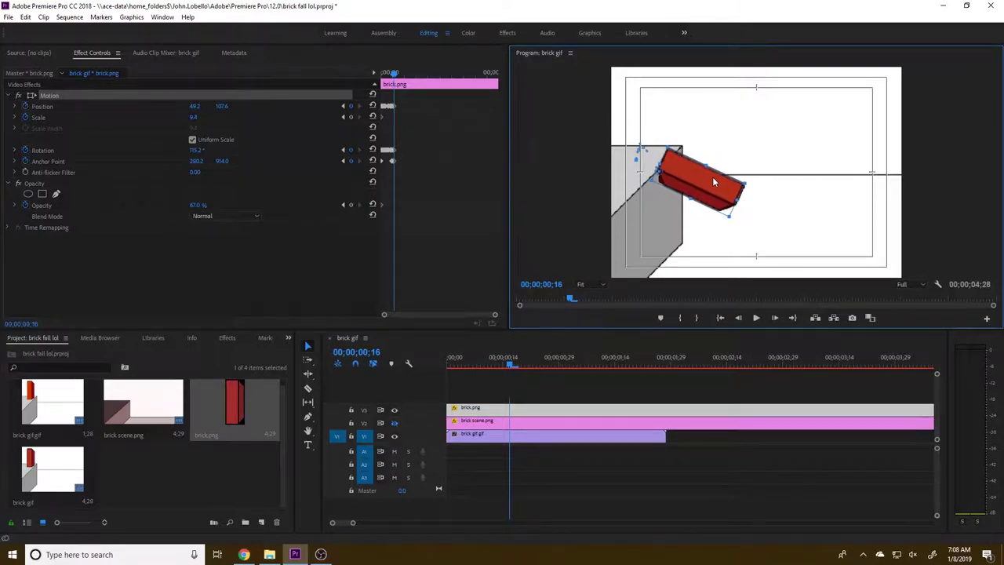
Review the fall, then at frame 18 rotate the brick to 158.9° and shift it right.
click(738, 318)
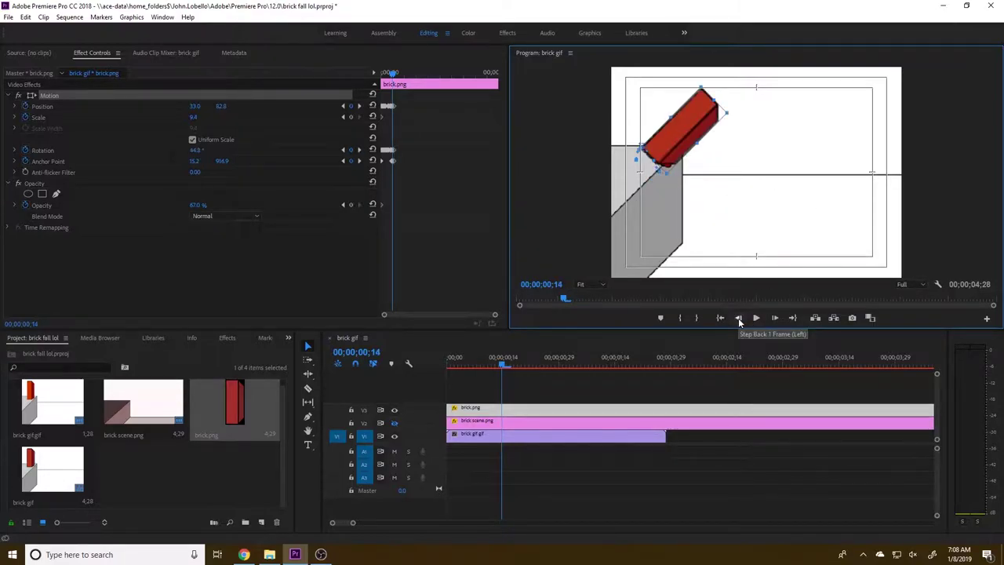
click(738, 318)
click(738, 317)
click(738, 317)
click(738, 317)
click(738, 318)
click(738, 318)
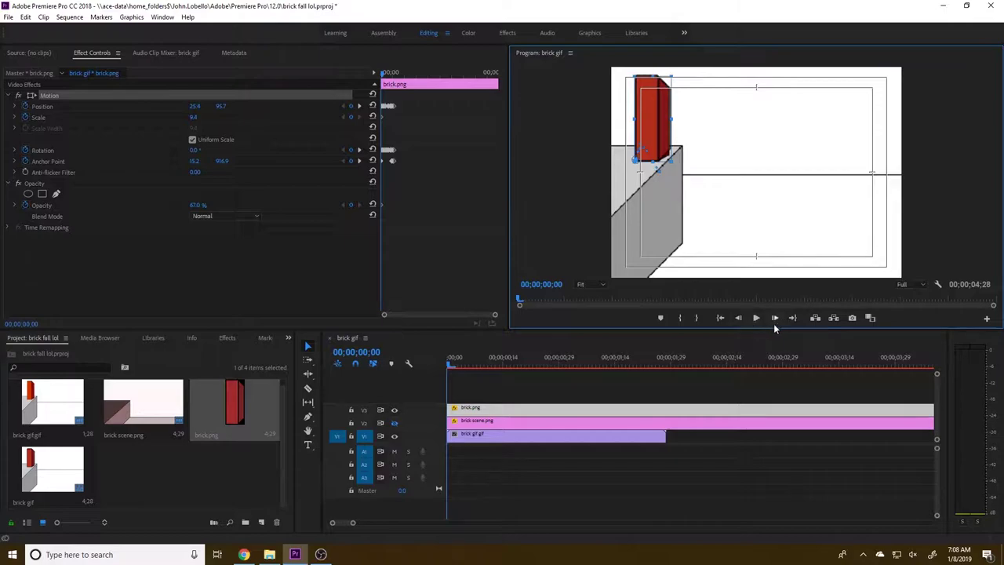
click(776, 318)
click(776, 318)
click(775, 317)
click(775, 318)
click(776, 317)
click(776, 318)
click(775, 317)
click(775, 318)
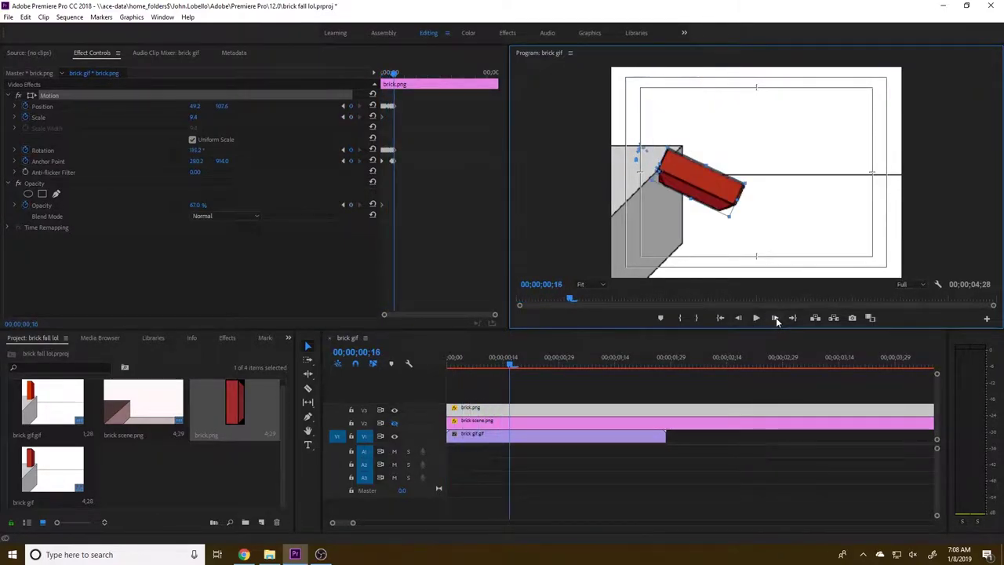
click(774, 318)
click(774, 318)
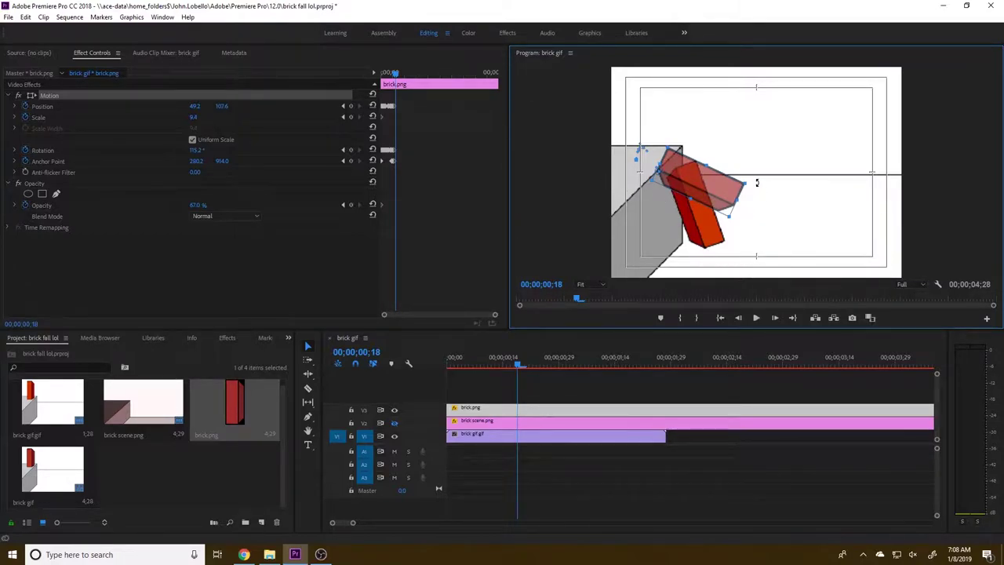
drag(753, 181, 722, 247)
drag(689, 218, 704, 219)
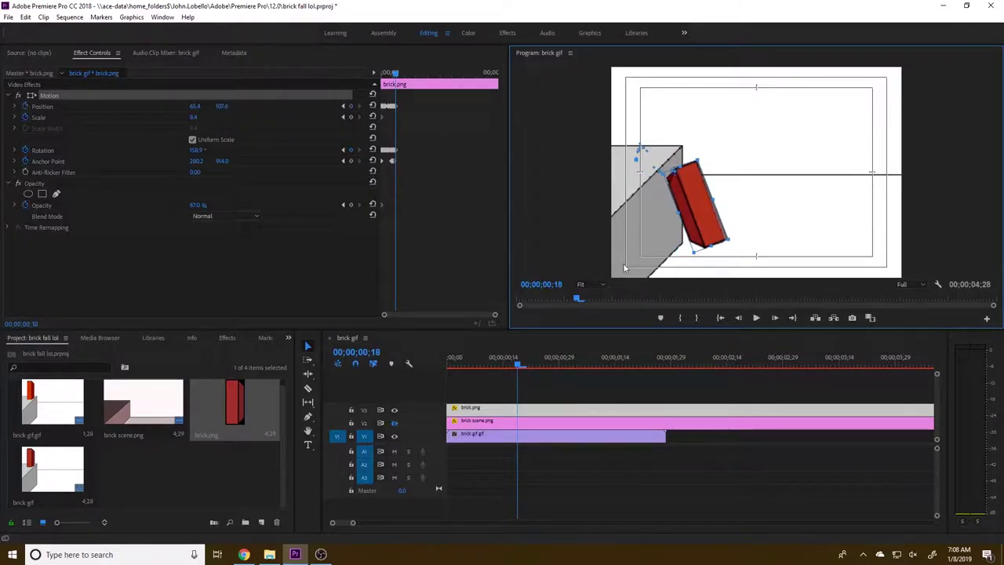
click(350, 162)
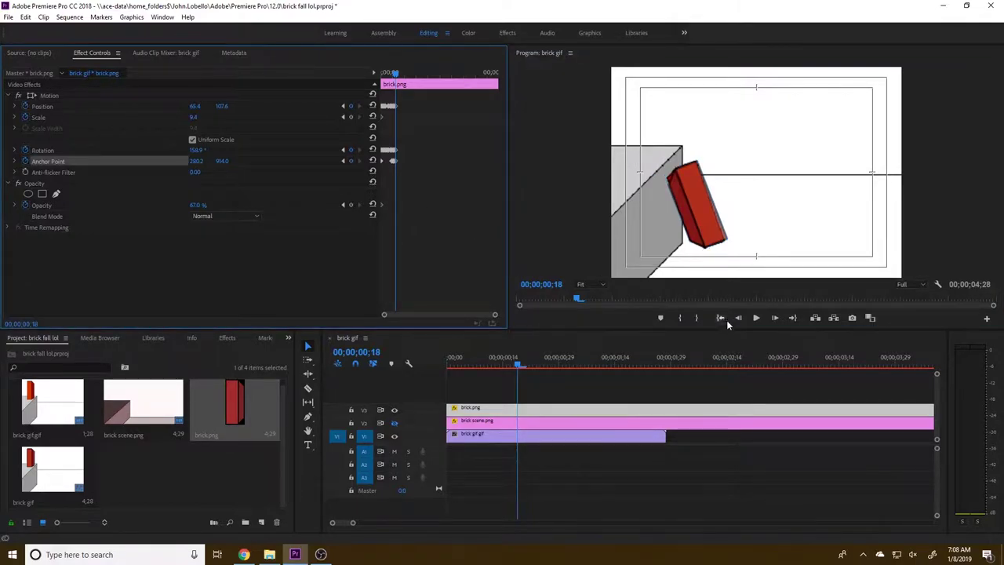
At frame 20, move the pivot and set the brick to about 175°, slightly lower against the ledge.
click(774, 317)
click(774, 318)
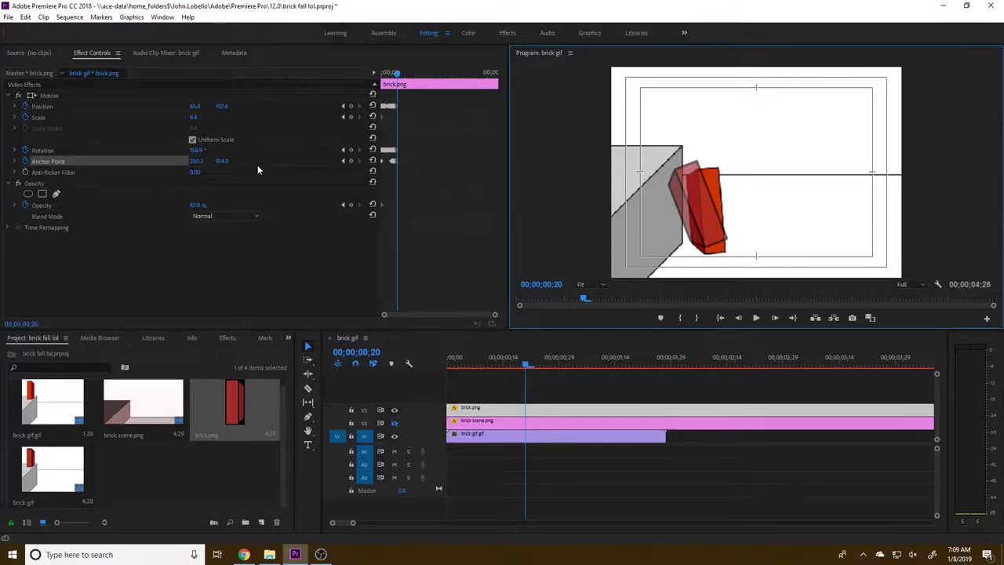
click(53, 95)
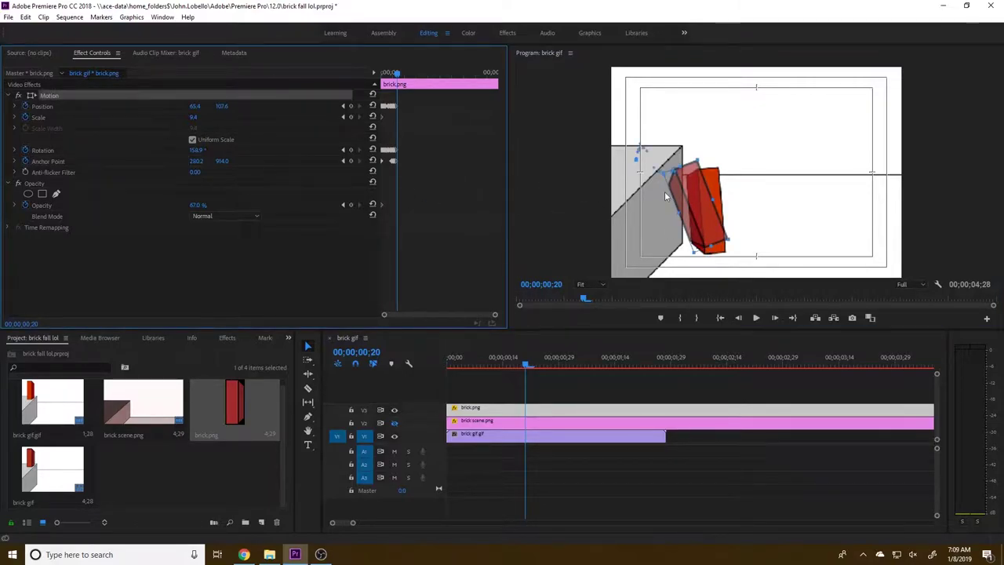
drag(679, 178, 710, 250)
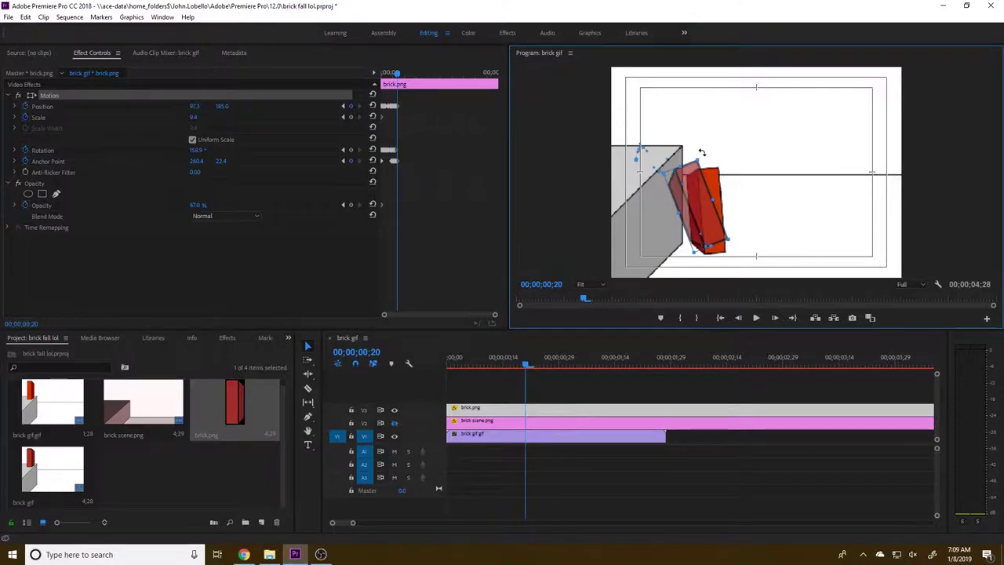
drag(702, 153, 726, 163)
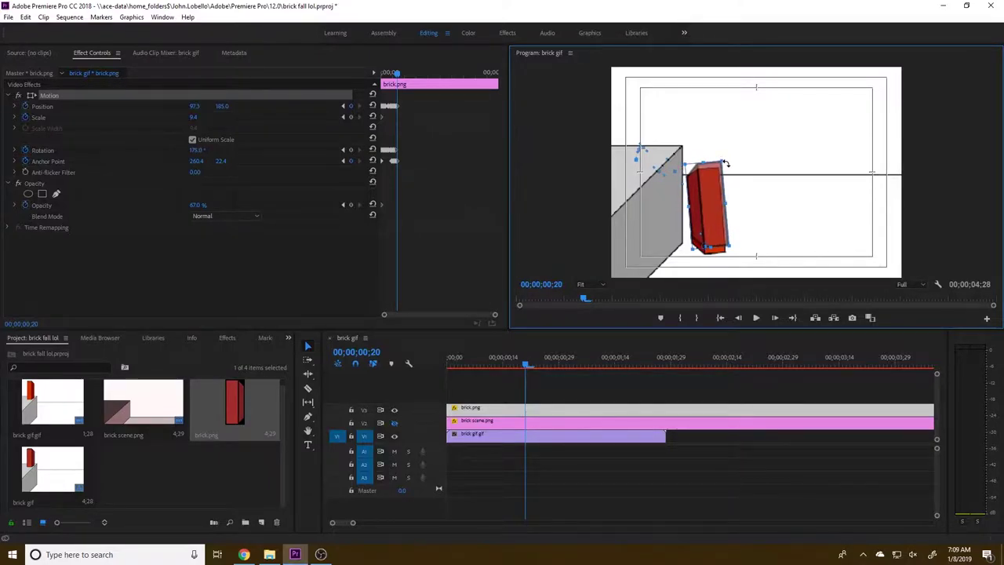
drag(706, 210, 714, 215)
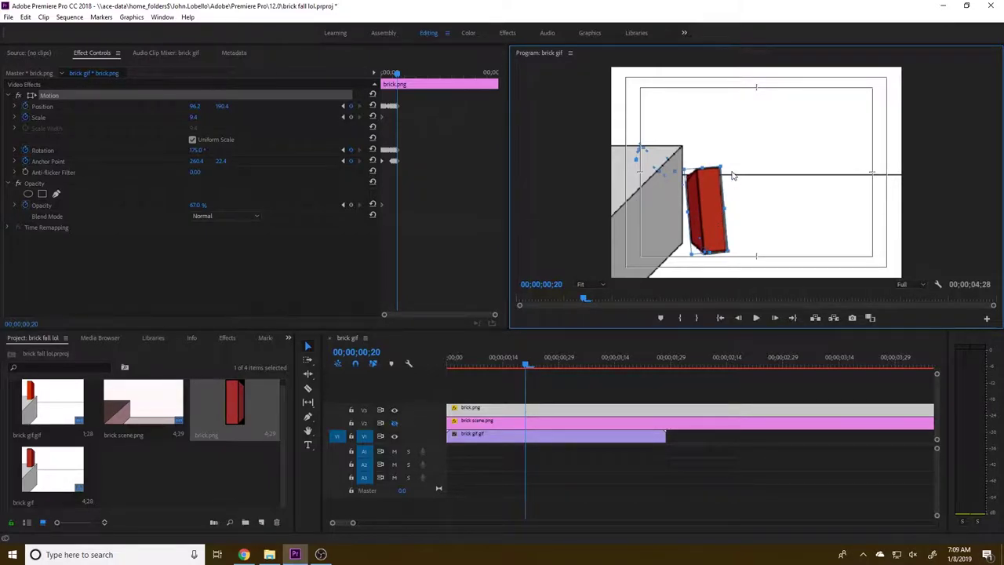
drag(728, 161, 729, 161)
click(738, 318)
Review the fall, then rotate the brick to stand upright at frame 23.
click(738, 317)
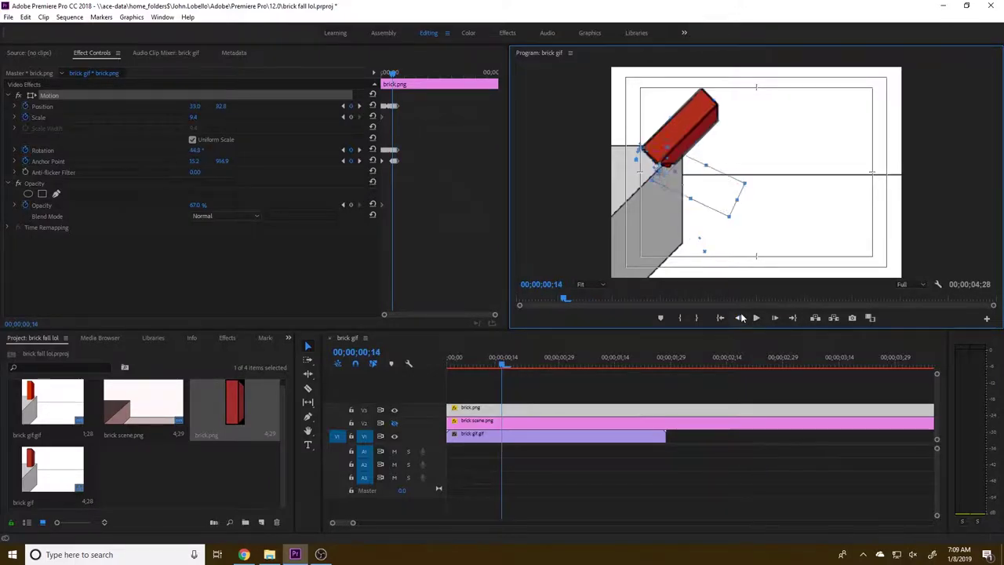
click(738, 318)
click(740, 317)
click(739, 318)
click(739, 317)
click(739, 317)
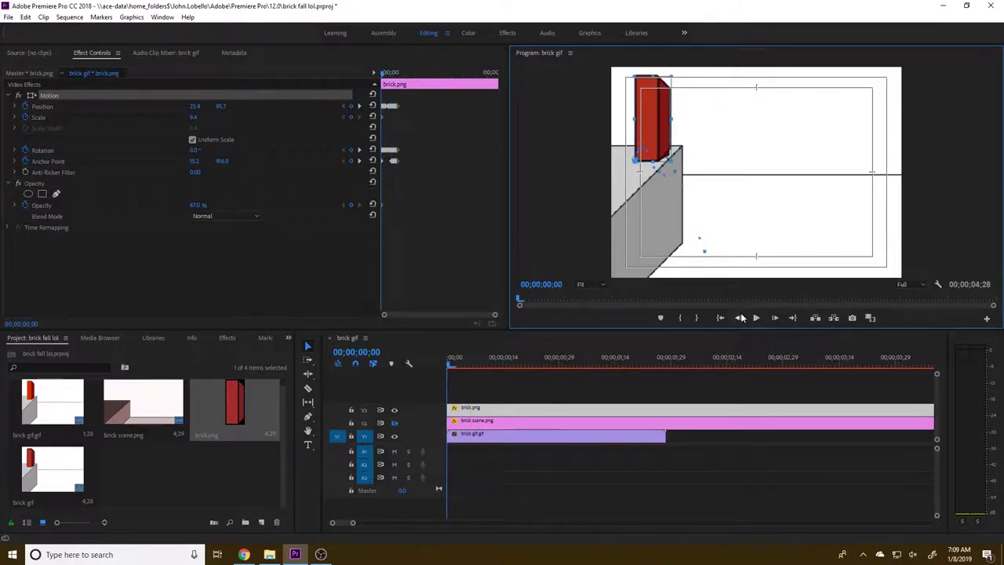
click(774, 317)
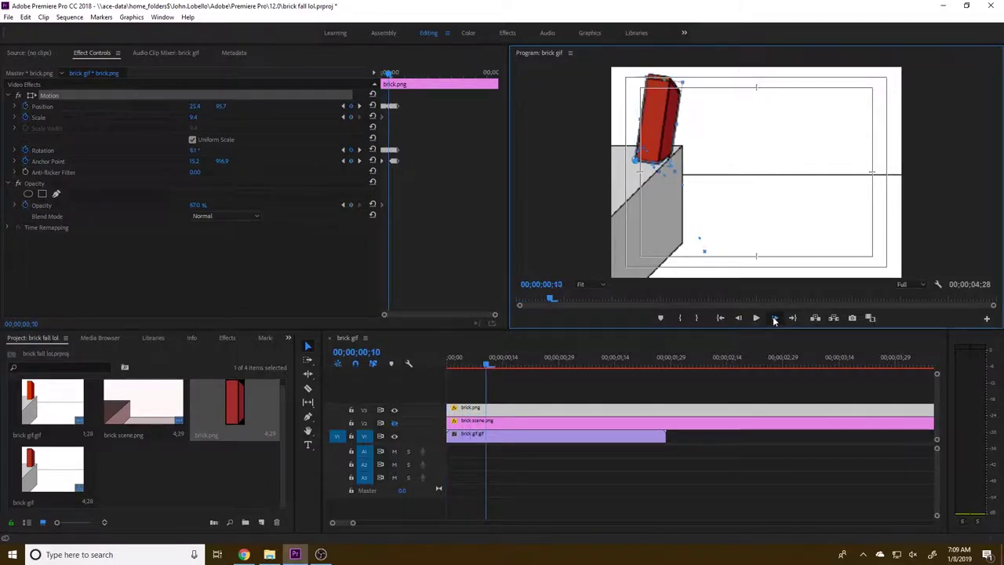
click(774, 318)
click(774, 318)
click(774, 317)
click(774, 317)
click(773, 317)
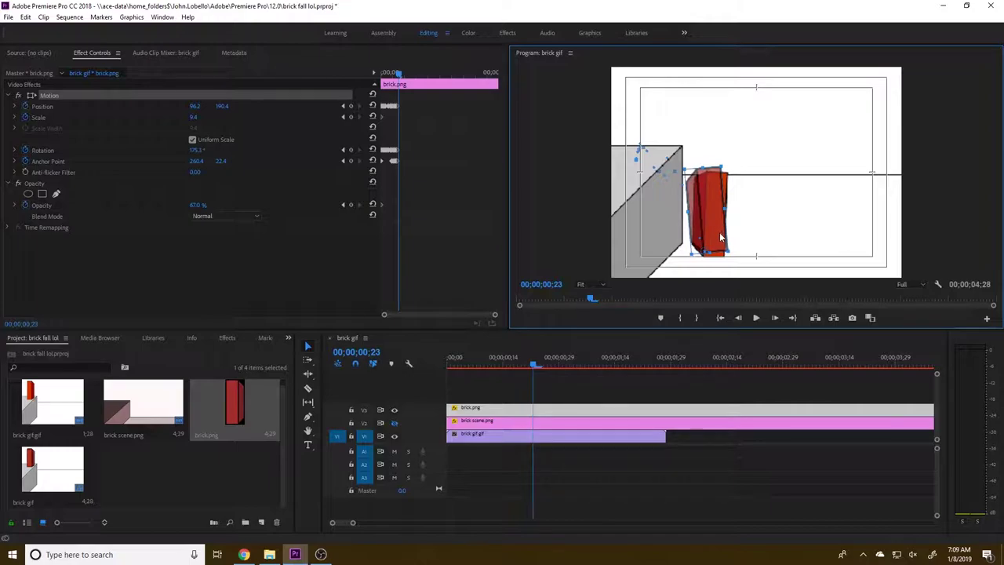
drag(732, 160, 721, 222)
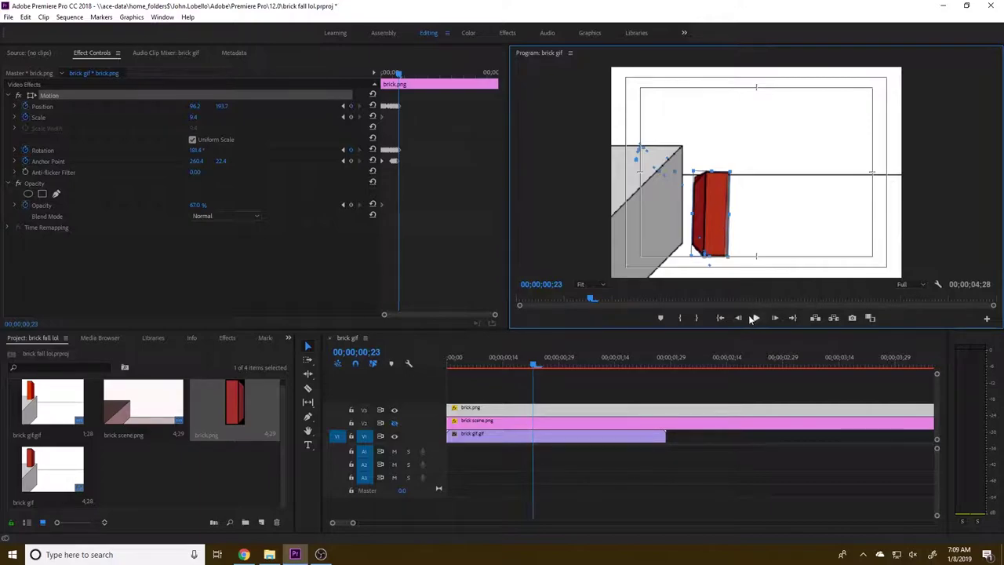
At frame 25, move the brick's anchor point to its bottom corner.
click(775, 319)
click(774, 318)
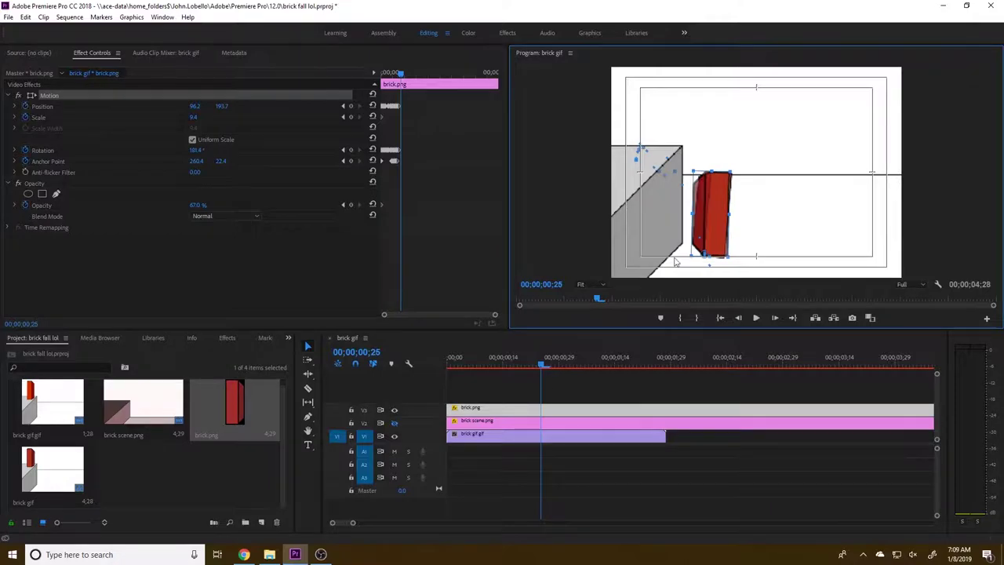
click(737, 317)
click(737, 318)
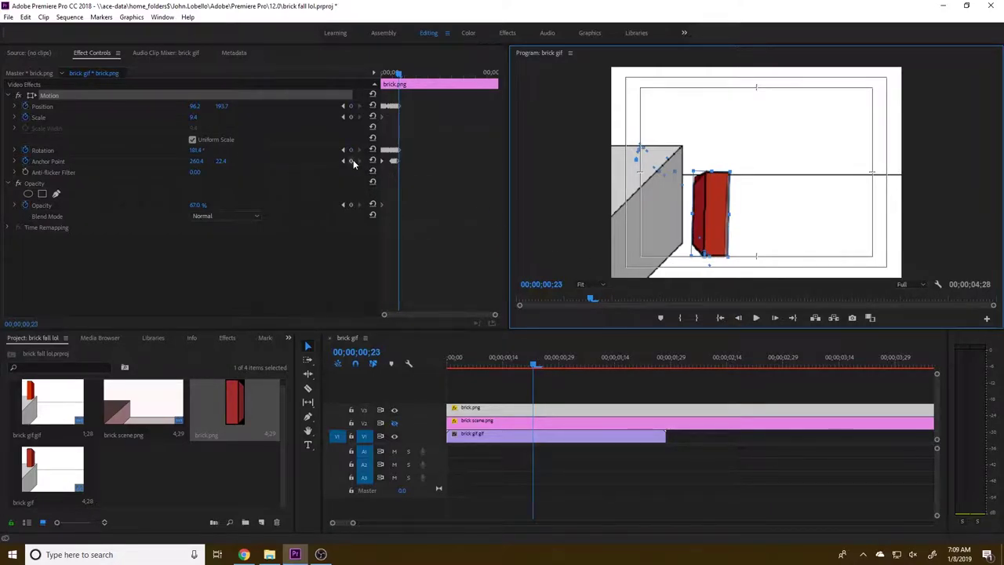
click(352, 161)
click(774, 317)
click(774, 318)
click(55, 95)
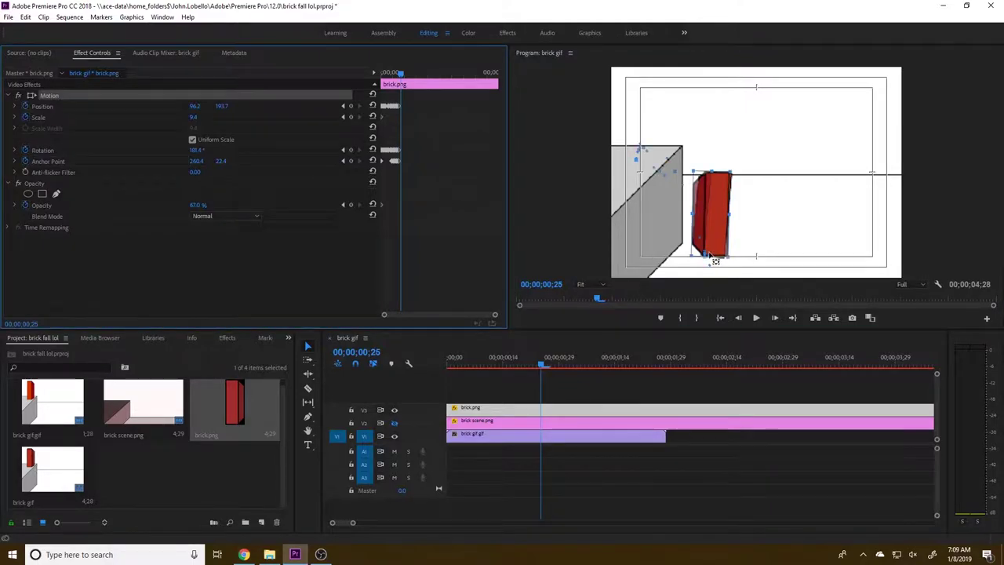
drag(711, 264, 731, 265)
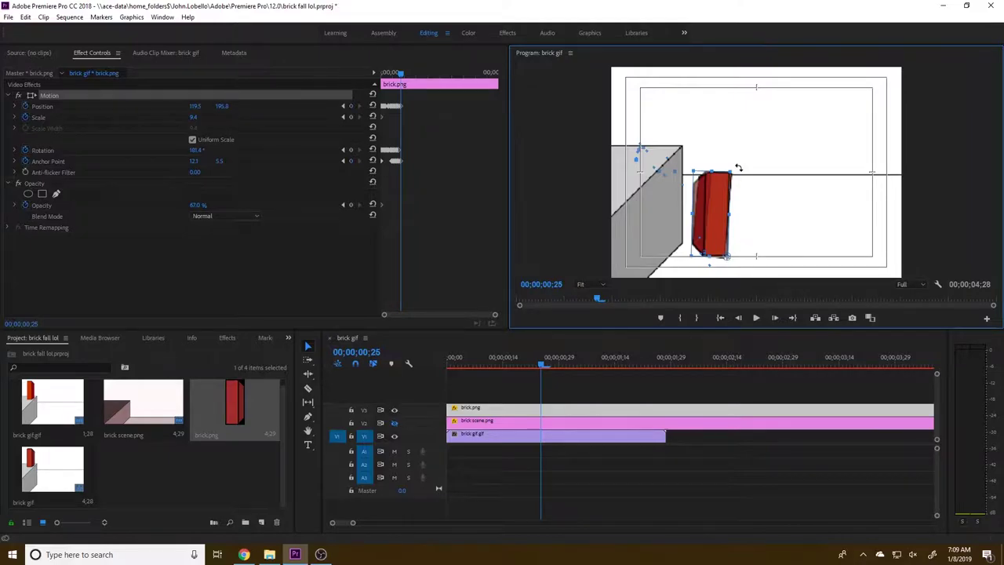
Rock the brick every two frames, straightening to about 180° then tilting to 184°.
drag(738, 168, 744, 166)
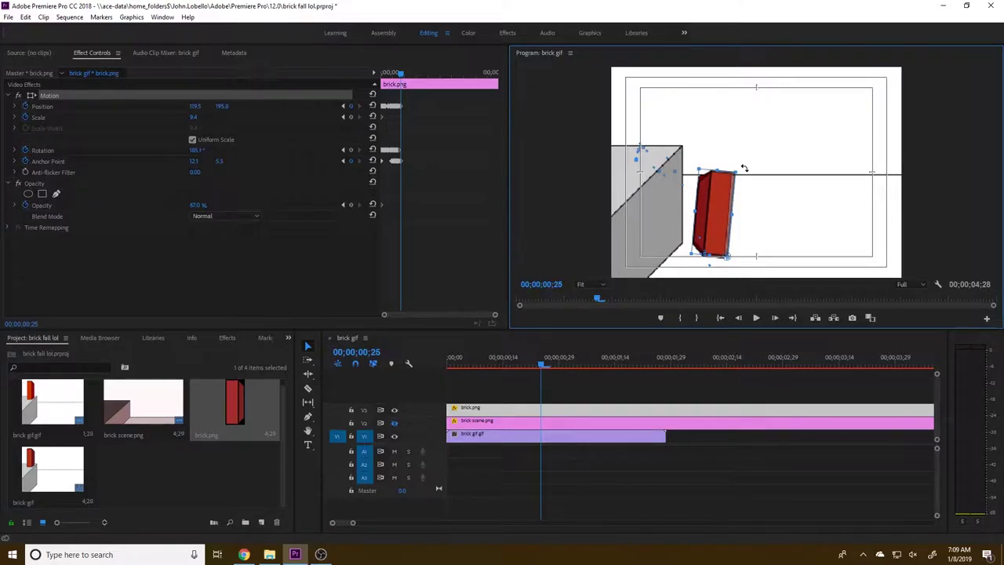
click(774, 318)
click(774, 318)
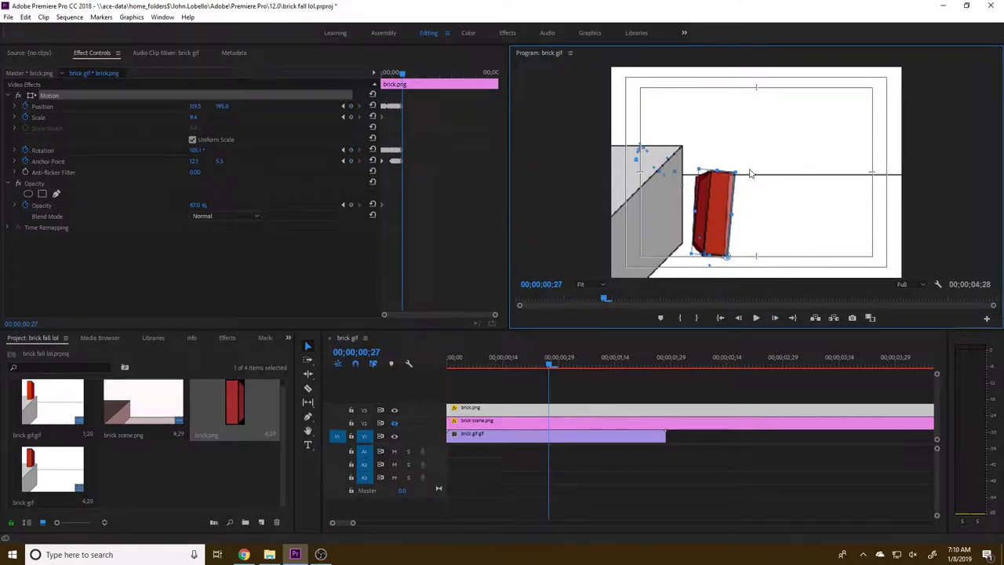
drag(742, 169, 739, 166)
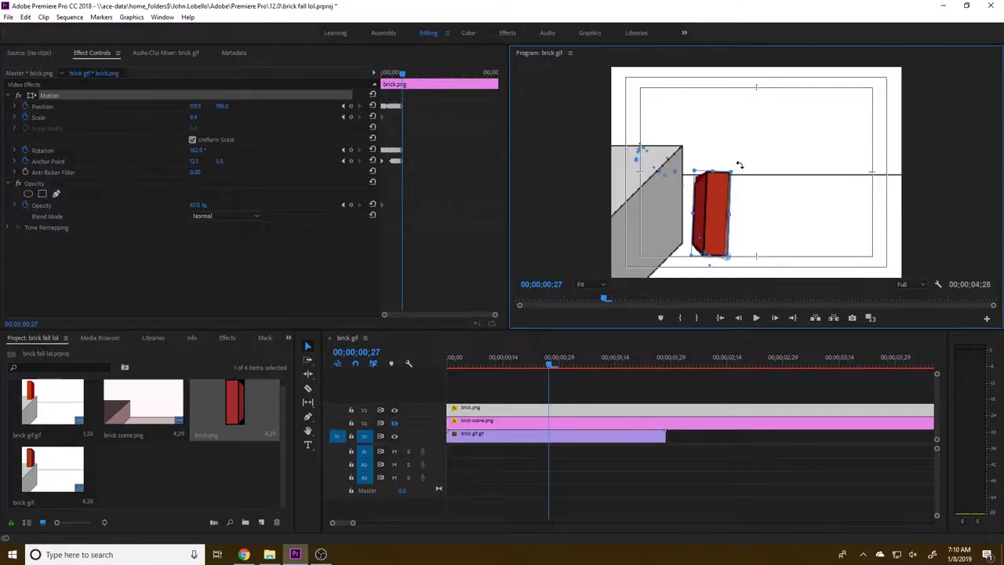
click(776, 317)
click(776, 318)
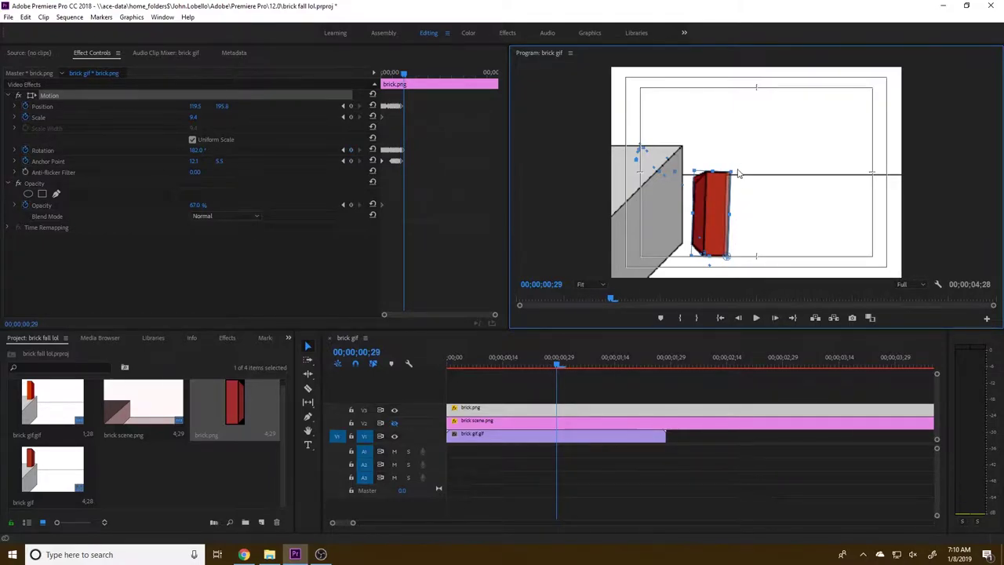
drag(733, 166, 736, 164)
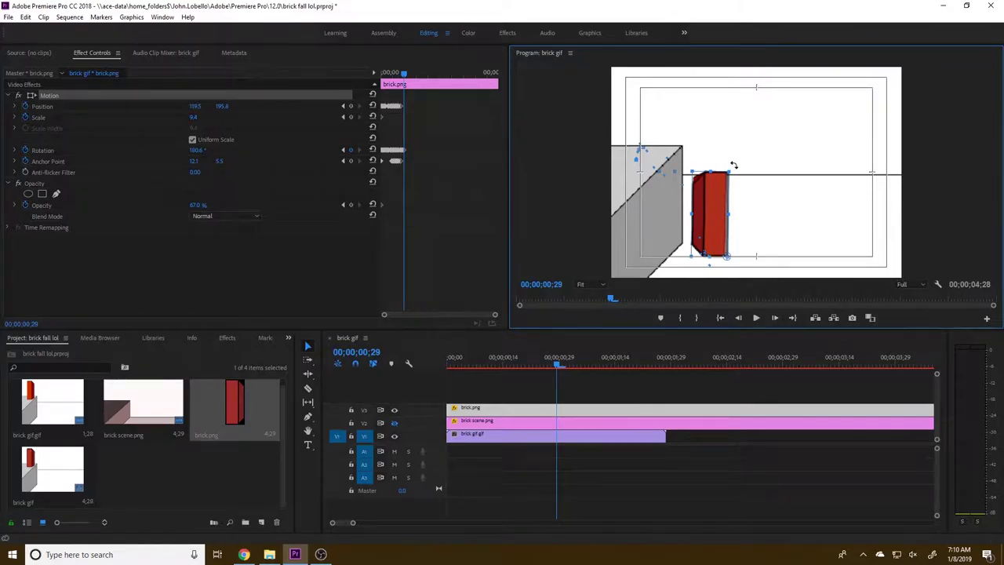
drag(733, 165, 734, 164)
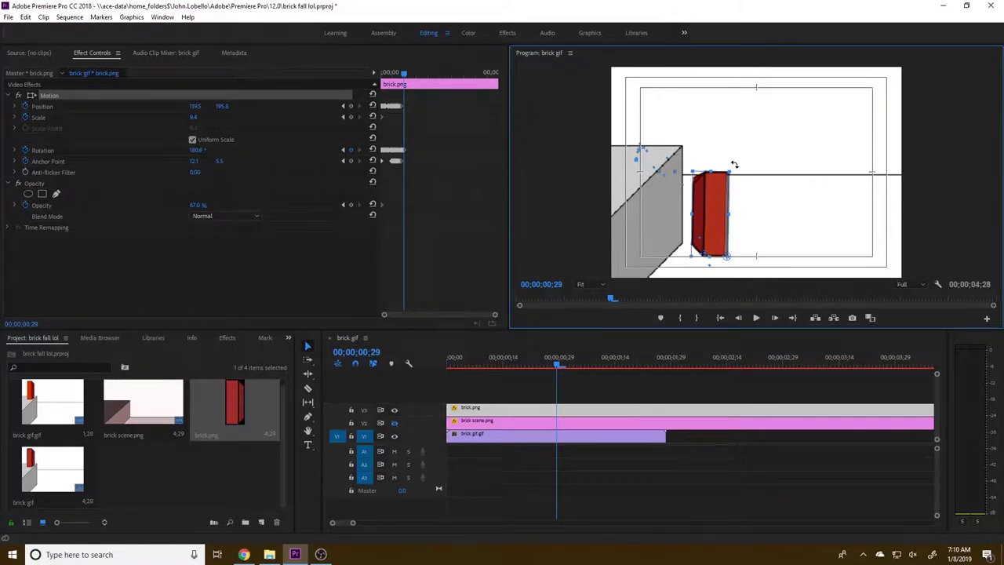
click(773, 318)
click(773, 317)
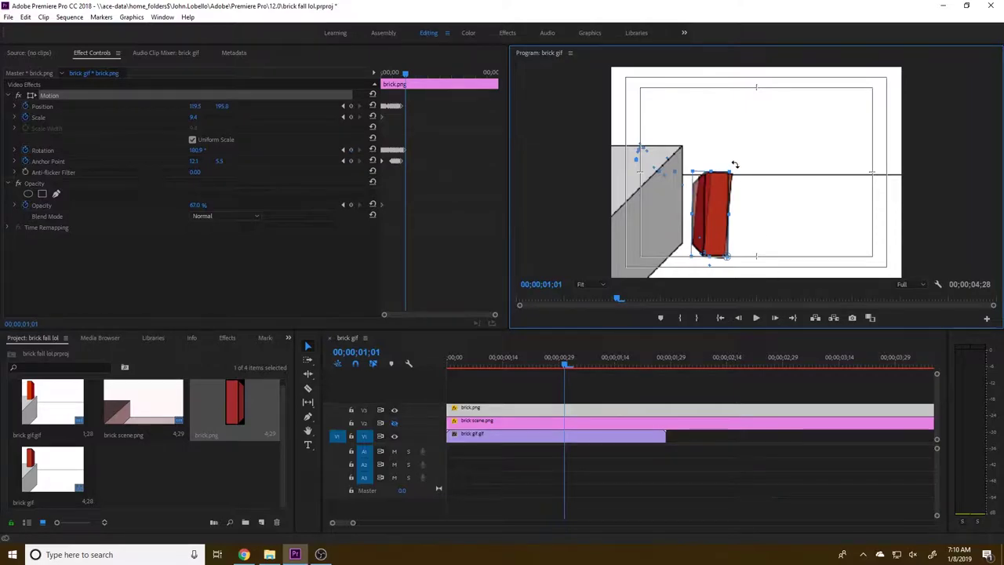
drag(734, 167, 738, 169)
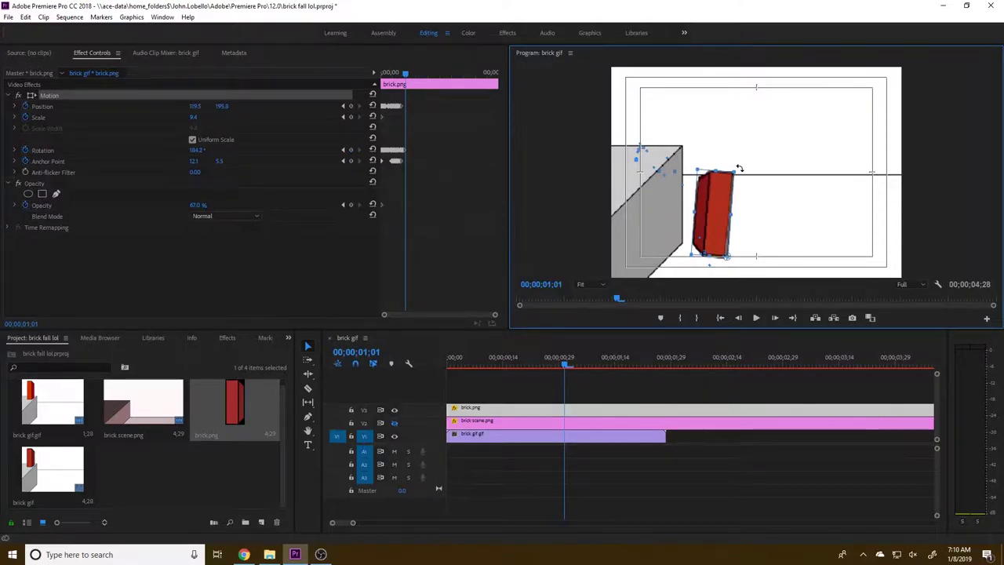
click(775, 318)
click(776, 318)
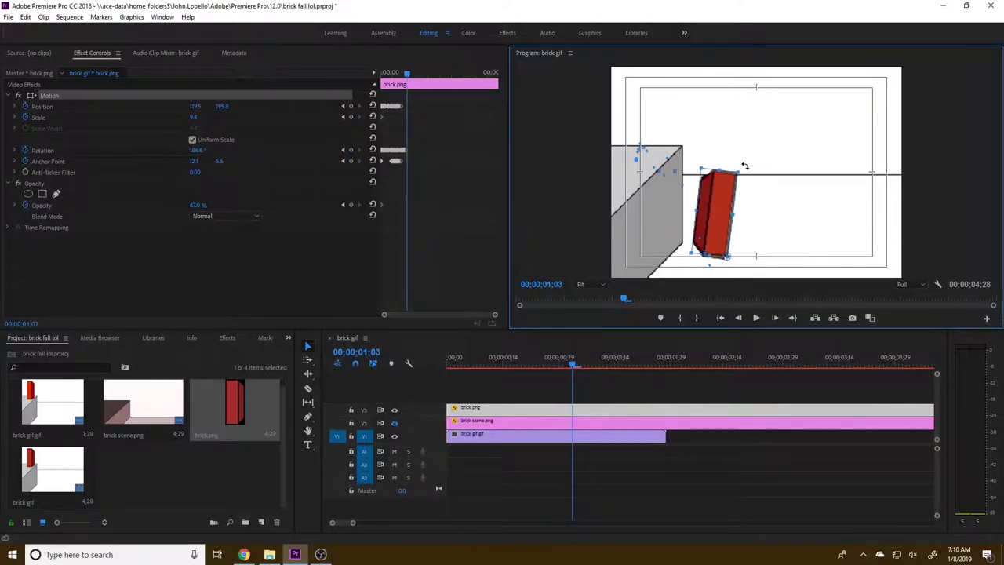
At 01;05, tip the brick clockwise to about 190°.
click(350, 161)
click(351, 109)
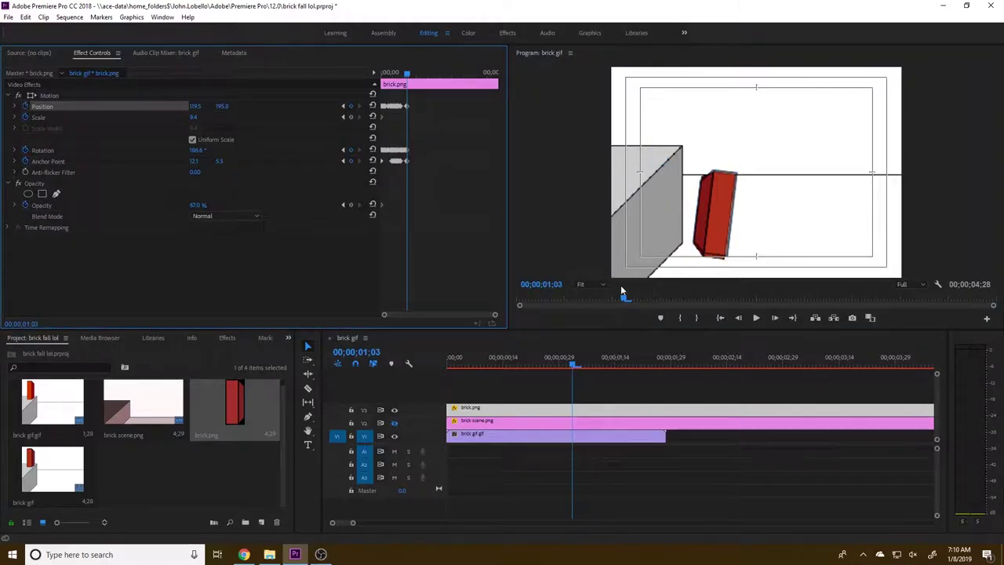
double_click(774, 318)
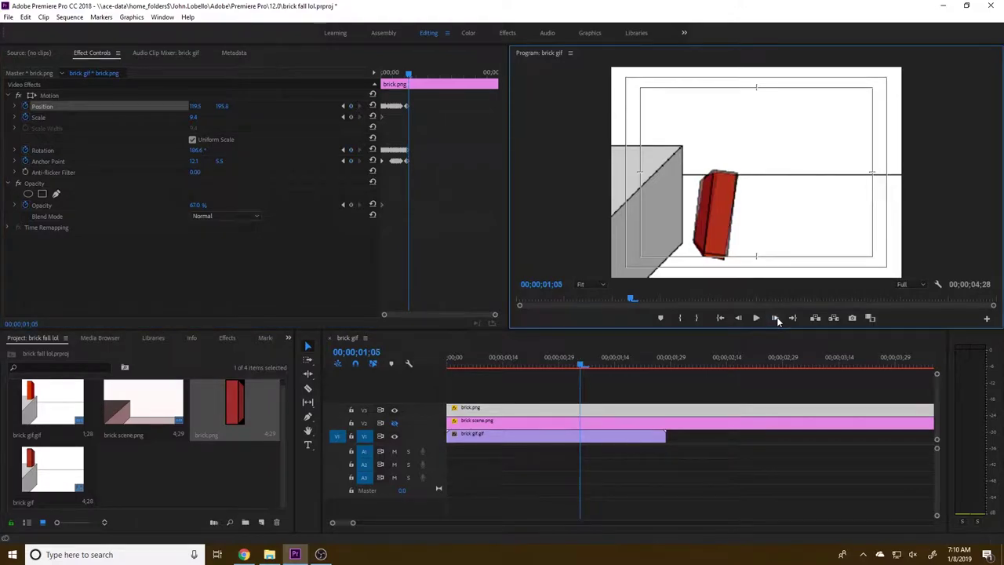
click(45, 95)
drag(748, 169, 749, 169)
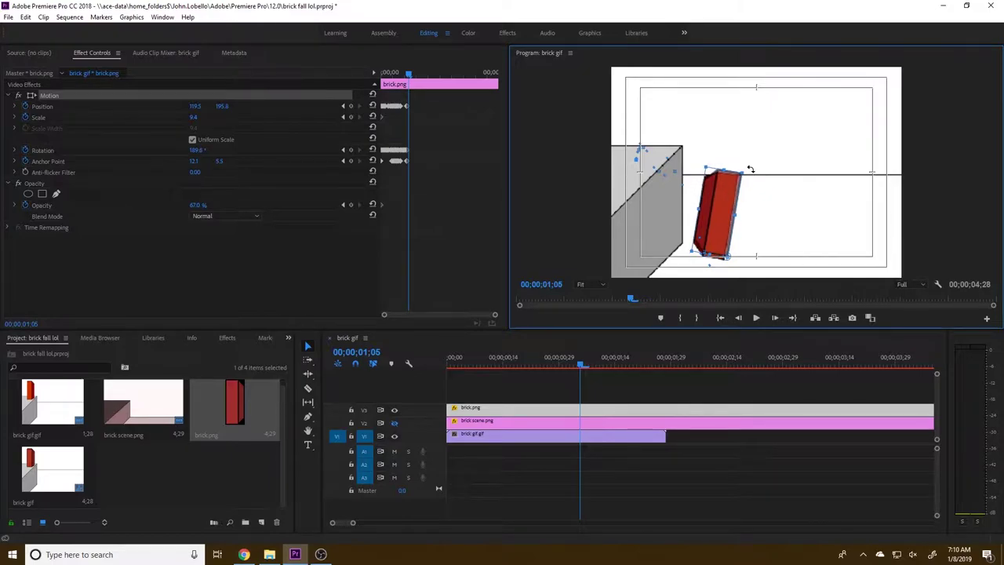
Tilt the brick further, then nudge it slightly down and left at 01;09.
click(774, 317)
click(774, 317)
drag(755, 165, 769, 174)
click(778, 317)
click(777, 318)
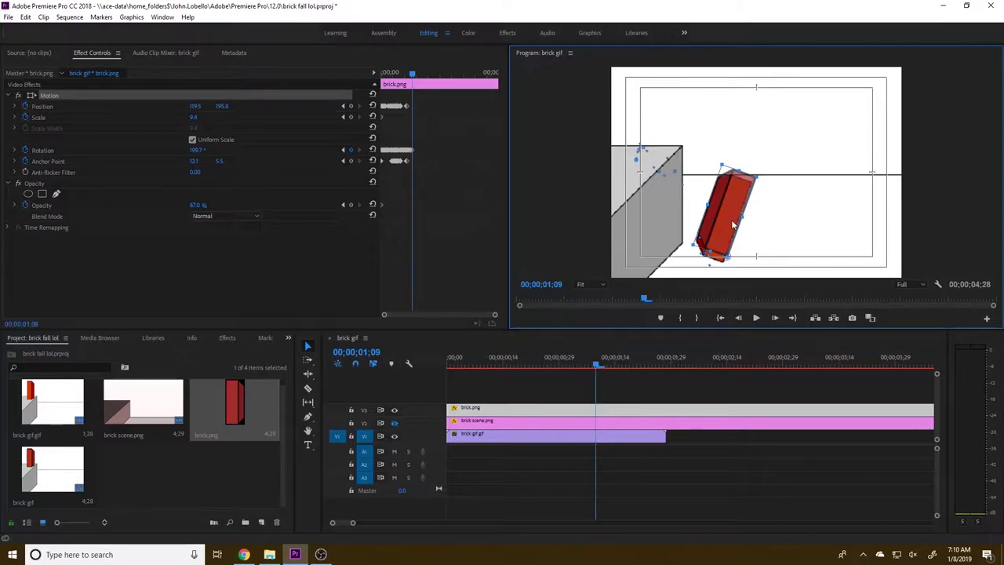
drag(732, 223, 730, 229)
Review the tilt, then tip the brick to about 209° at 01;11.
click(739, 317)
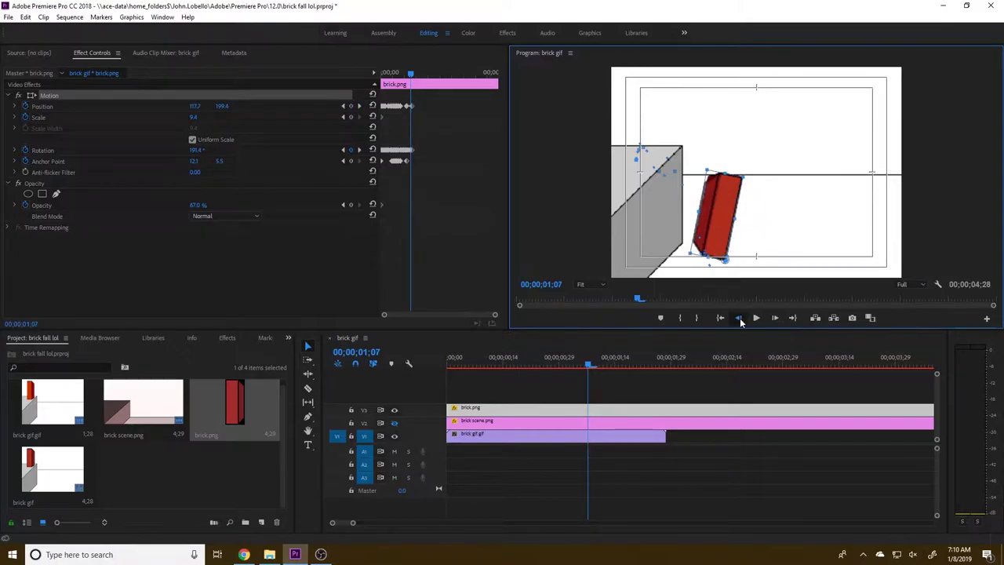
click(740, 318)
click(740, 318)
click(739, 317)
click(739, 318)
click(739, 318)
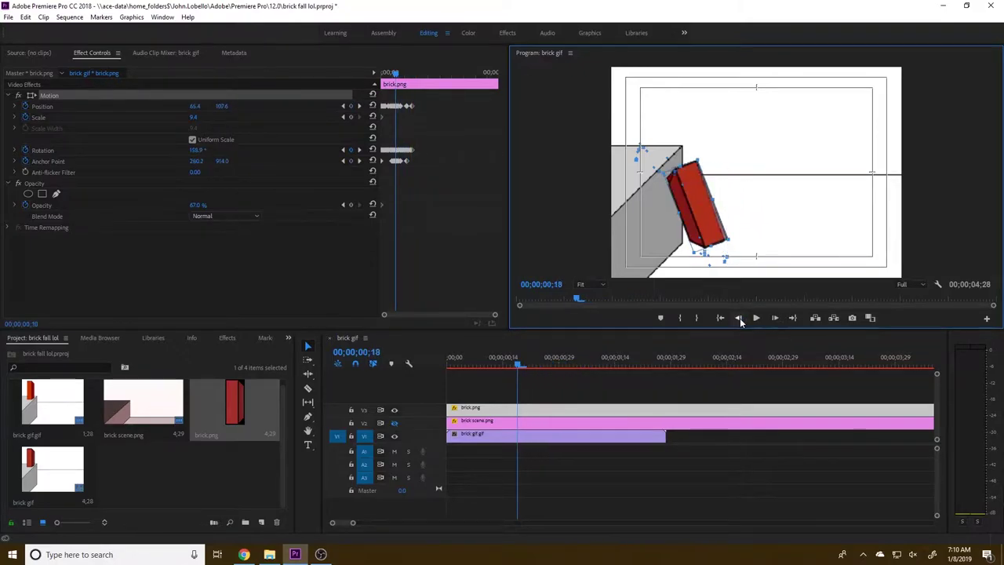
click(774, 317)
click(774, 317)
click(774, 317)
click(774, 318)
click(774, 318)
click(774, 318)
click(773, 318)
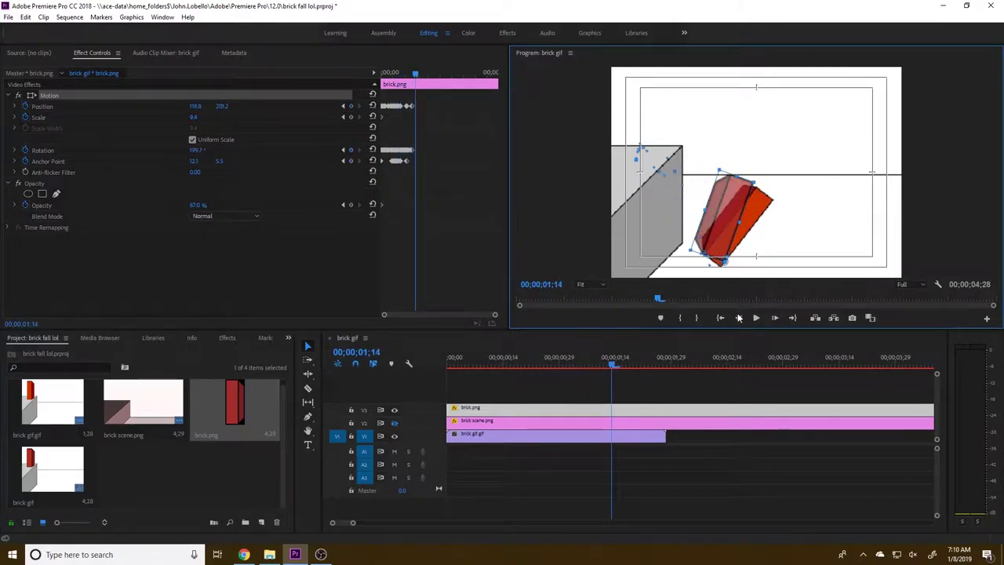
click(738, 318)
click(738, 317)
click(738, 318)
drag(763, 181, 773, 193)
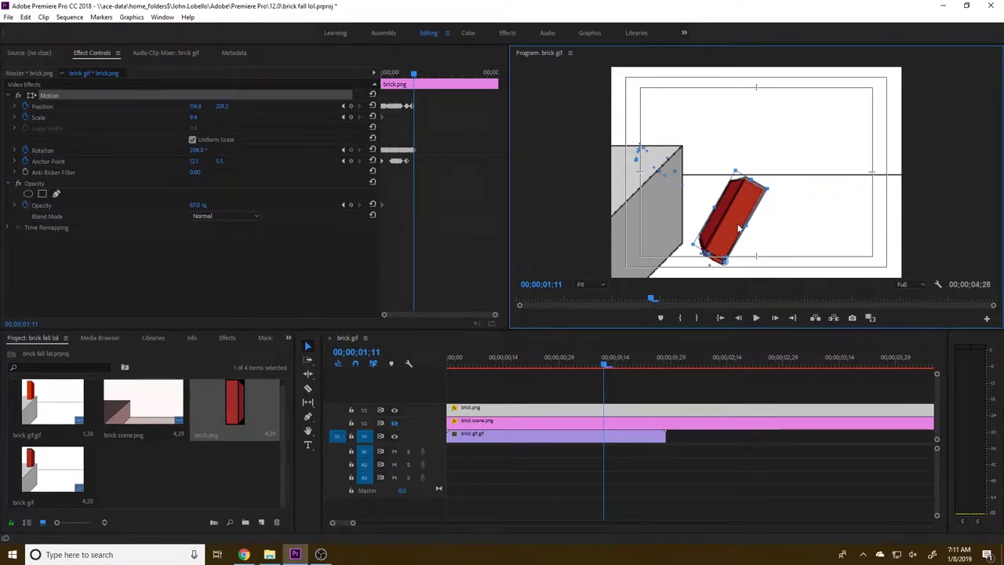
Tip the brick to 221° at 01;14, 240° at 01;16, nearly flat at 01;18, and 268.1° at 01;20.
click(774, 318)
click(774, 318)
click(774, 318)
drag(776, 180, 787, 194)
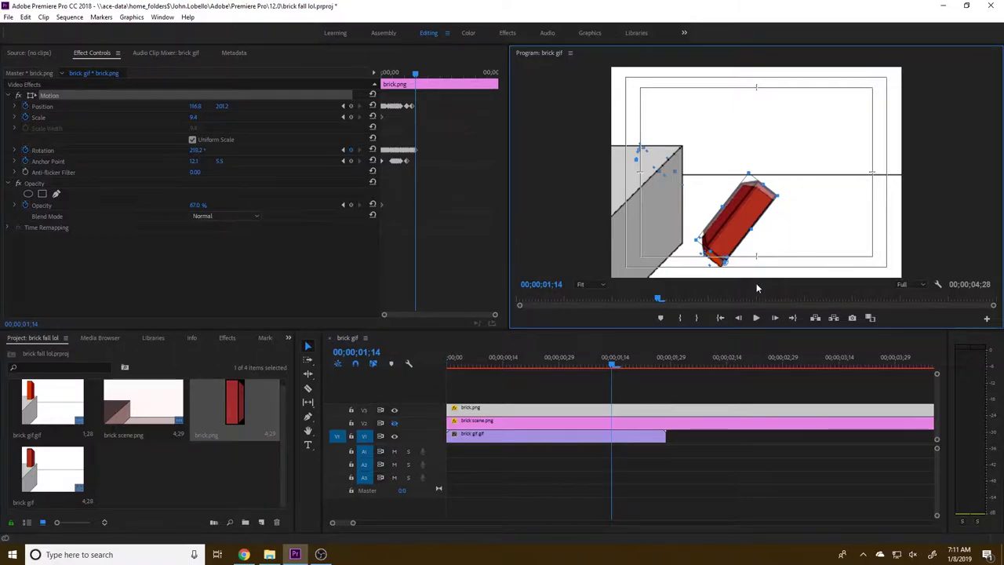
click(773, 318)
click(773, 318)
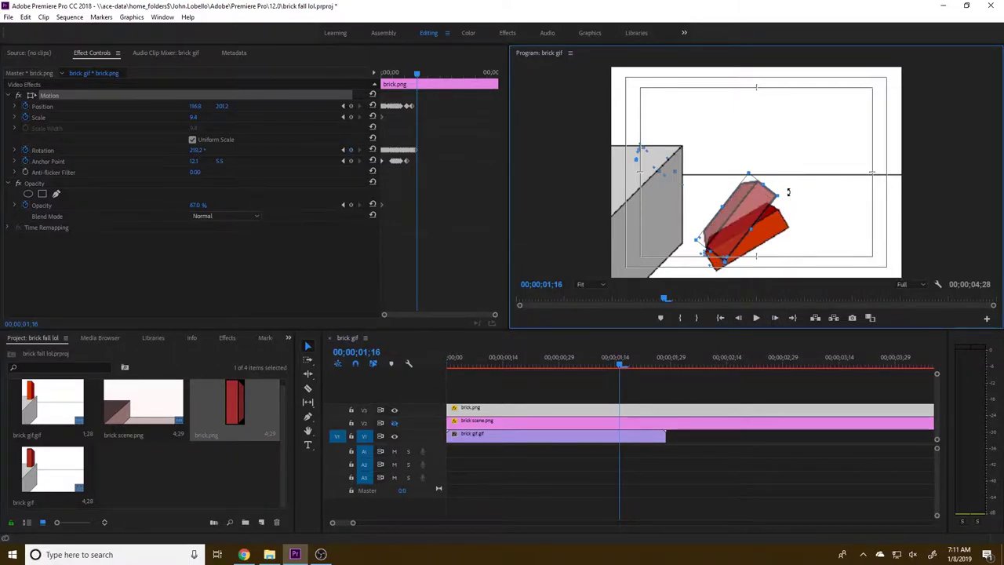
drag(789, 192, 806, 221)
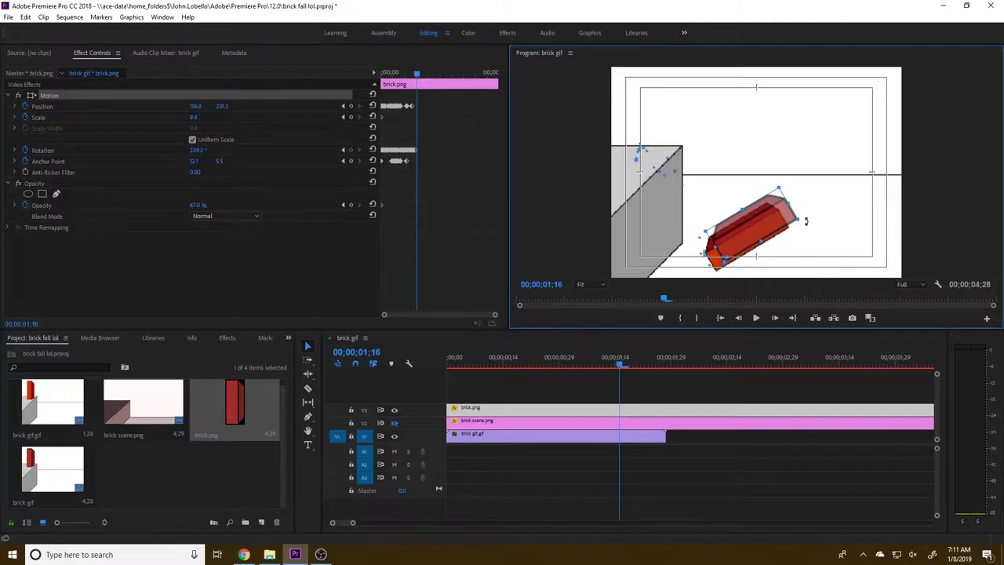
click(773, 318)
click(773, 318)
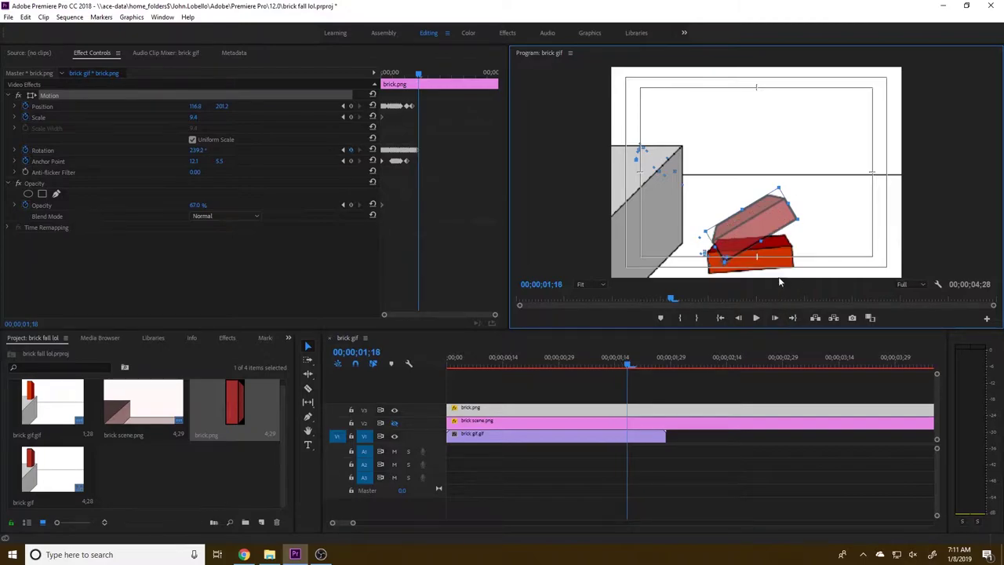
drag(807, 220, 819, 262)
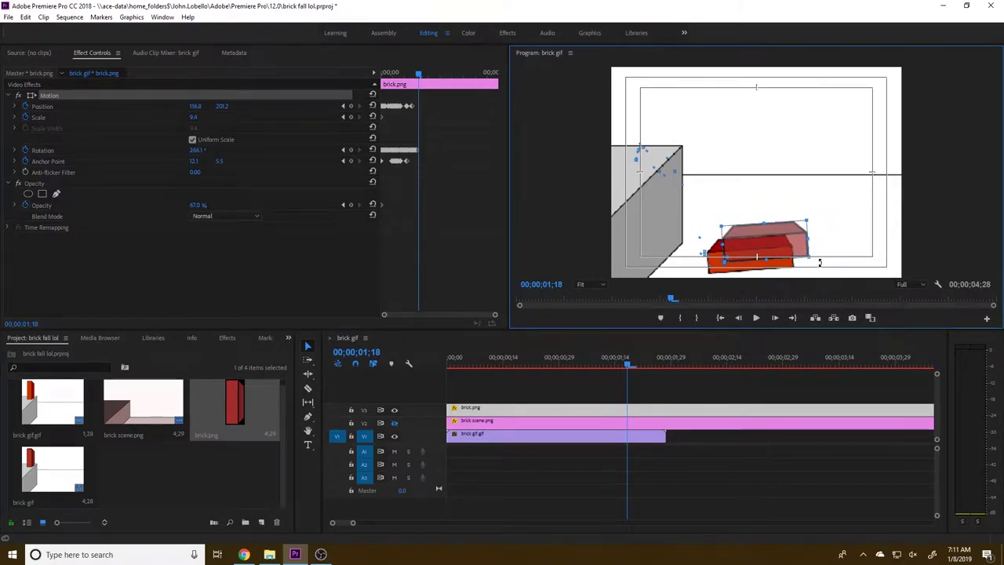
click(775, 318)
click(775, 318)
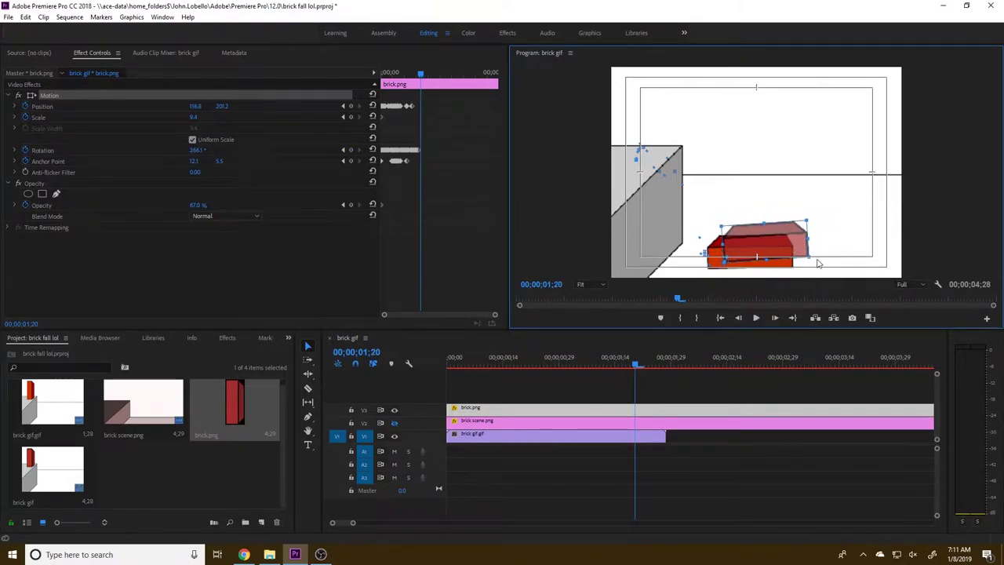
drag(815, 260, 814, 264)
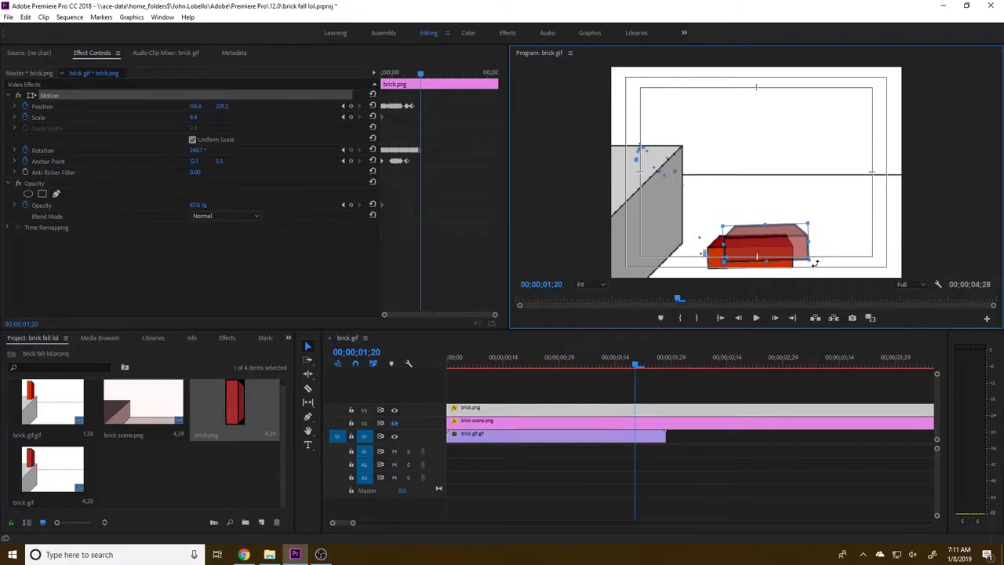
At 01;22, move the brick's anchor point to its right corner.
double_click(775, 317)
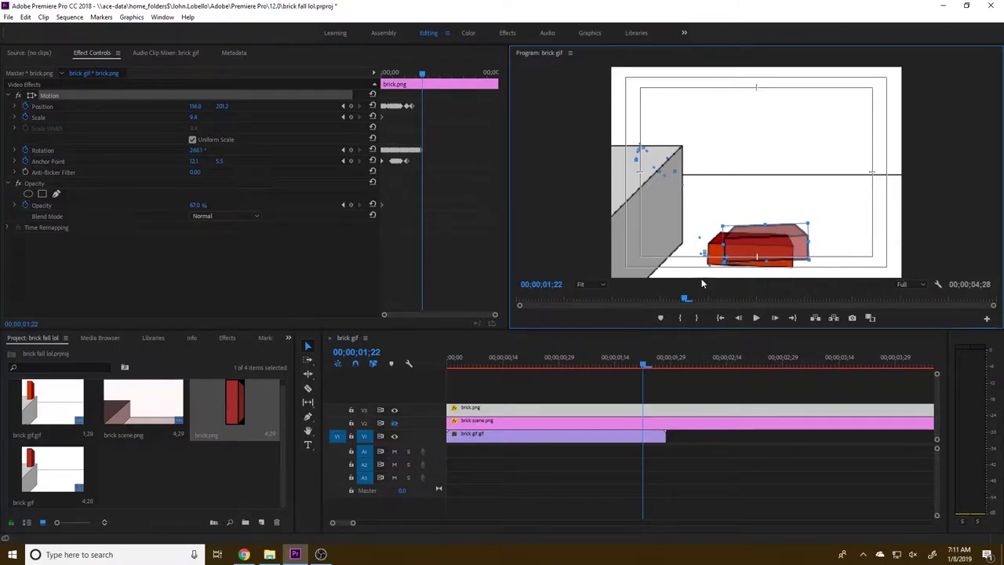
double_click(743, 318)
click(350, 161)
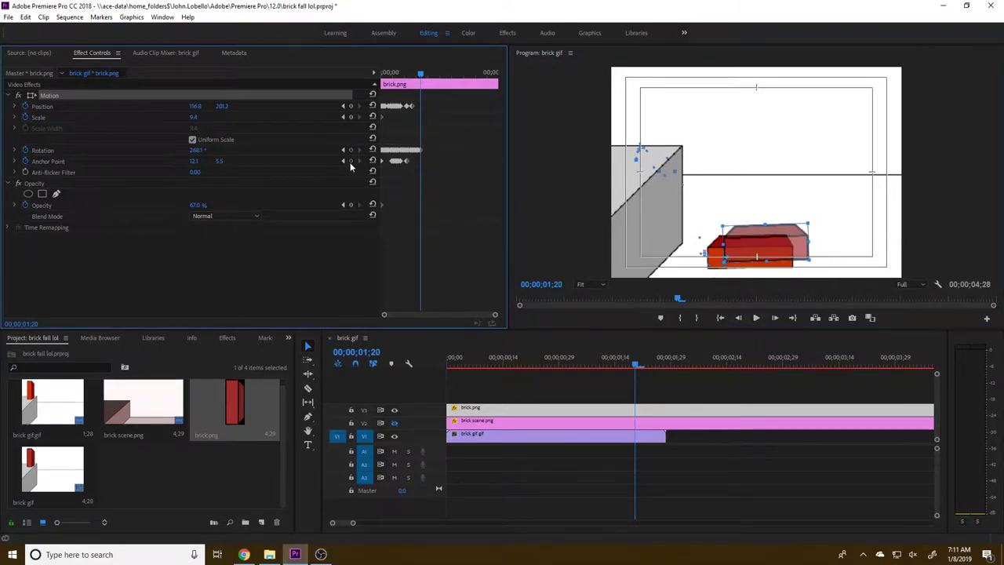
click(351, 105)
double_click(774, 318)
click(75, 96)
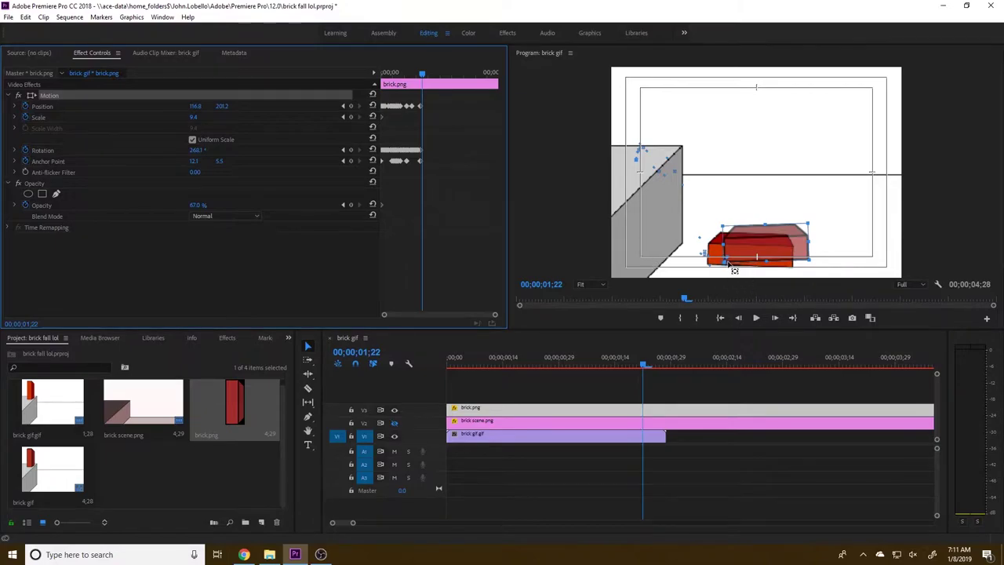
drag(734, 269, 815, 268)
Rotate the brick up a few degrees at 01;22, then back to about 268° at 01;24.
drag(716, 221, 719, 214)
click(774, 318)
click(775, 318)
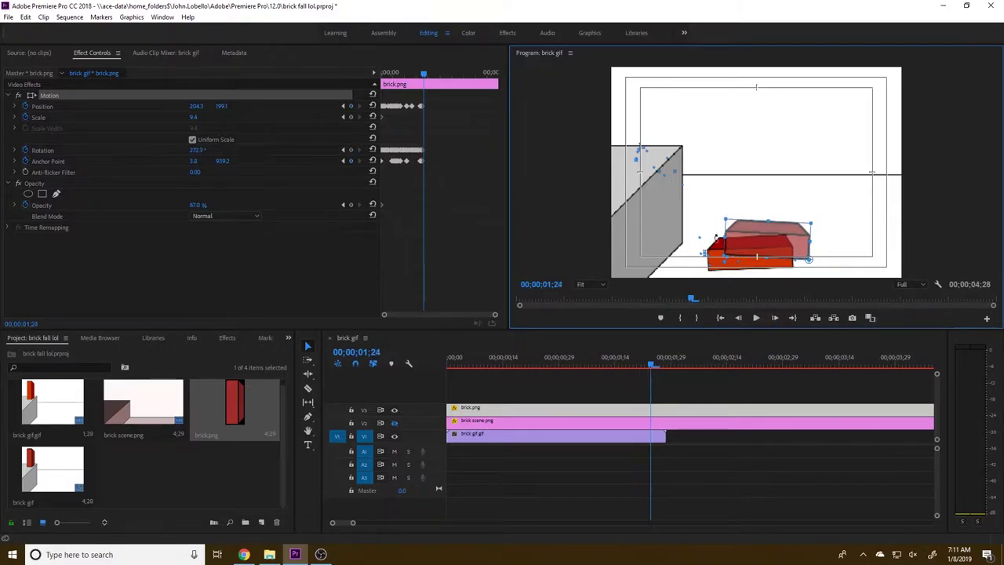
drag(714, 215, 711, 226)
click(776, 318)
click(777, 318)
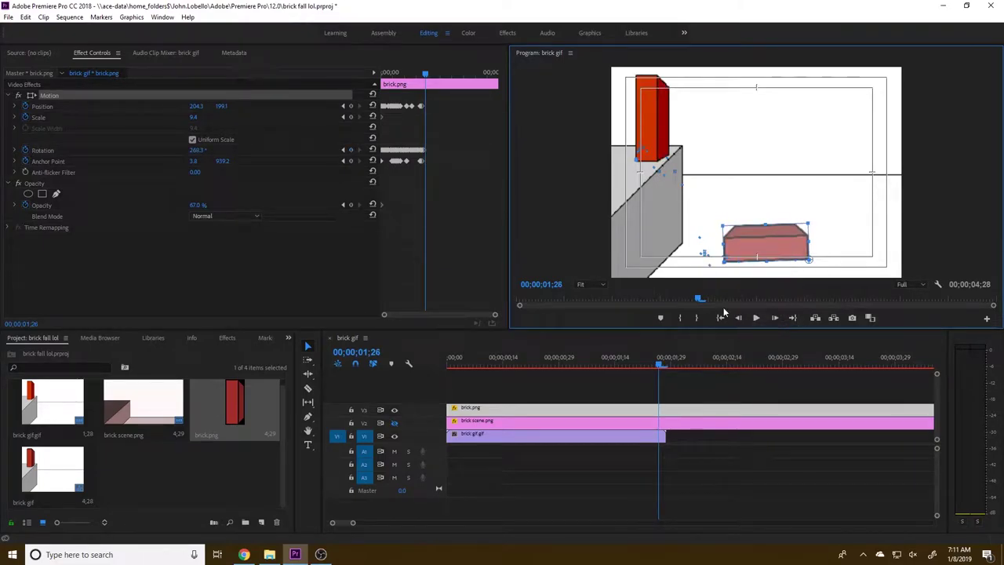
Hide the reference brick GIF layer on V1 and play the animation from the start.
click(393, 422)
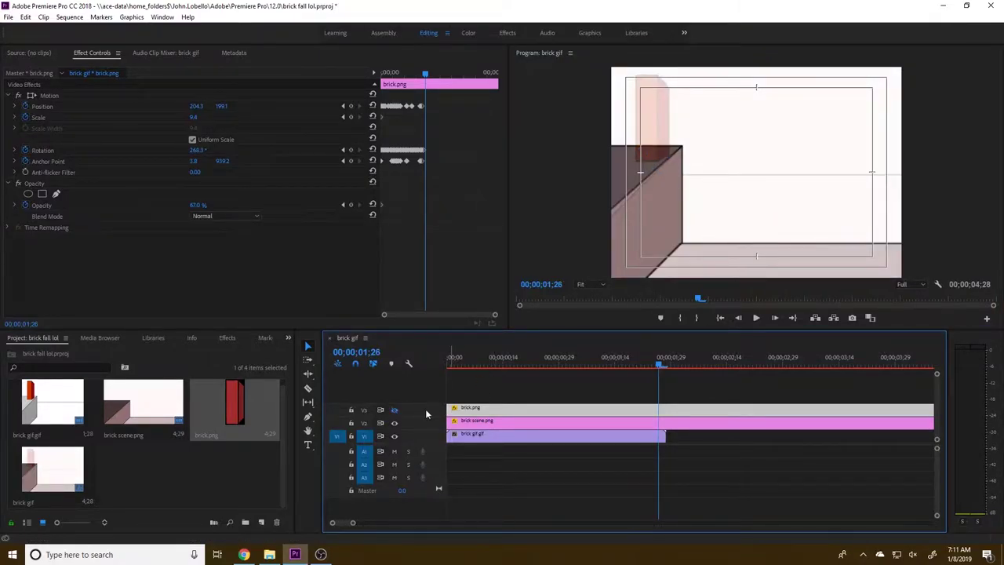
click(396, 410)
click(395, 436)
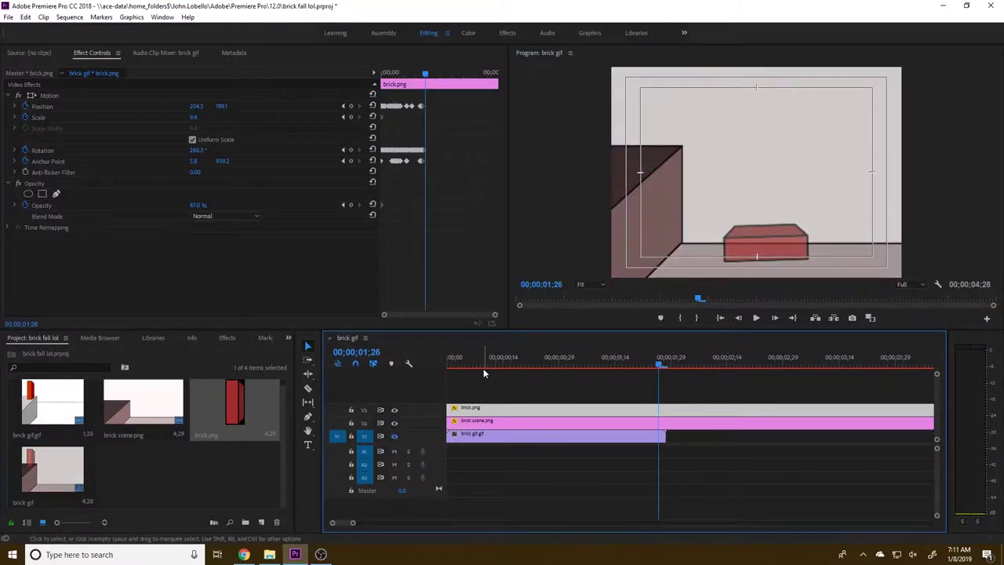
click(451, 366)
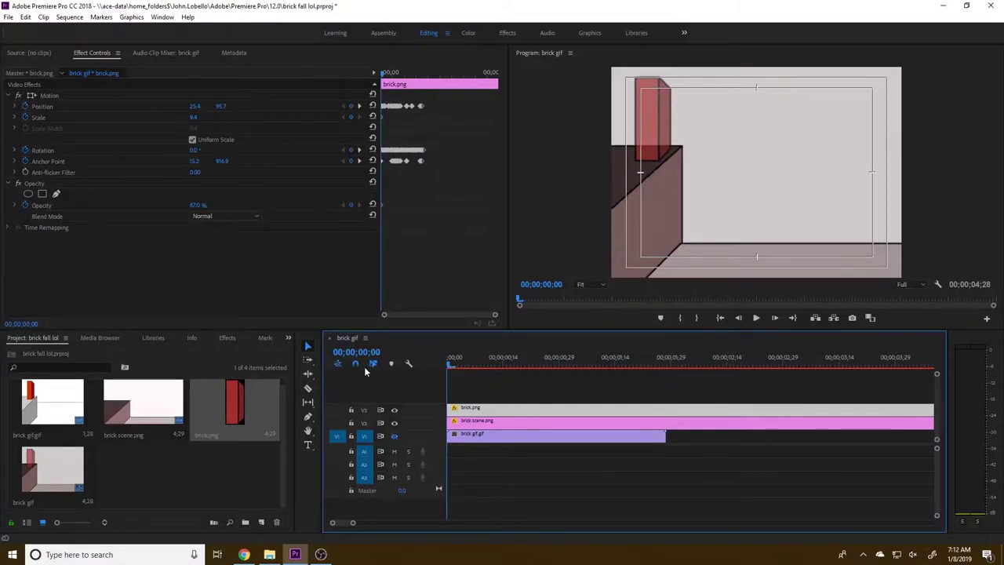
key(space)
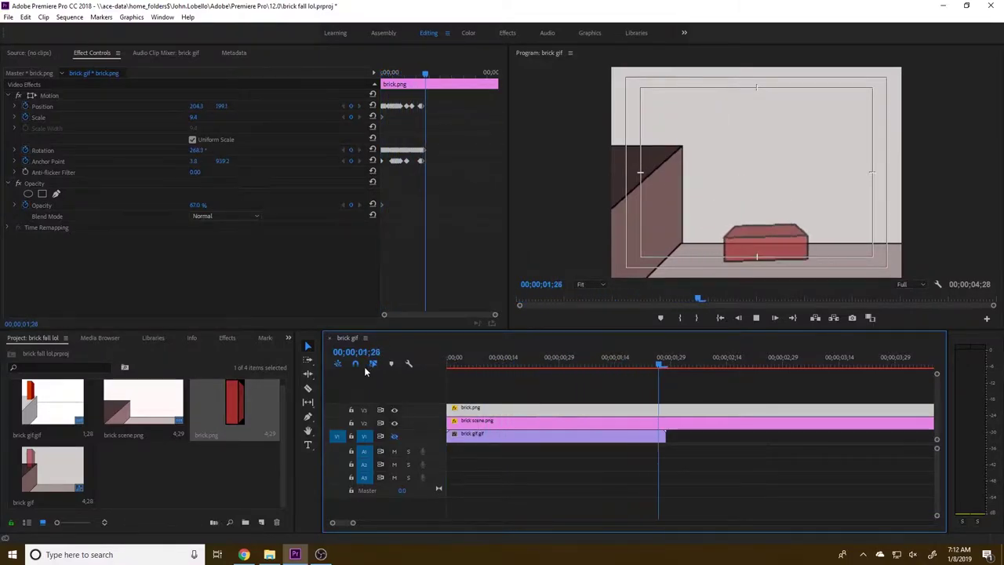
key(space)
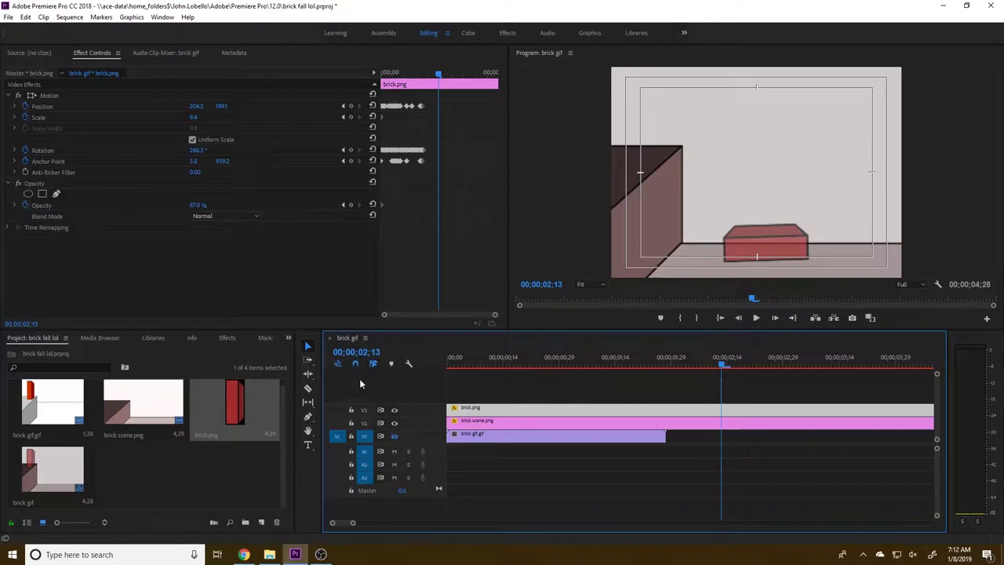
Scrub through the fall frame by frame and set the brick's Opacity to 100%.
drag(603, 365, 542, 365)
key(Right)
key(Right)
key(Right)
key(Right)
key(Right)
key(Right)
key(Right)
key(Right)
key(Right)
key(Right)
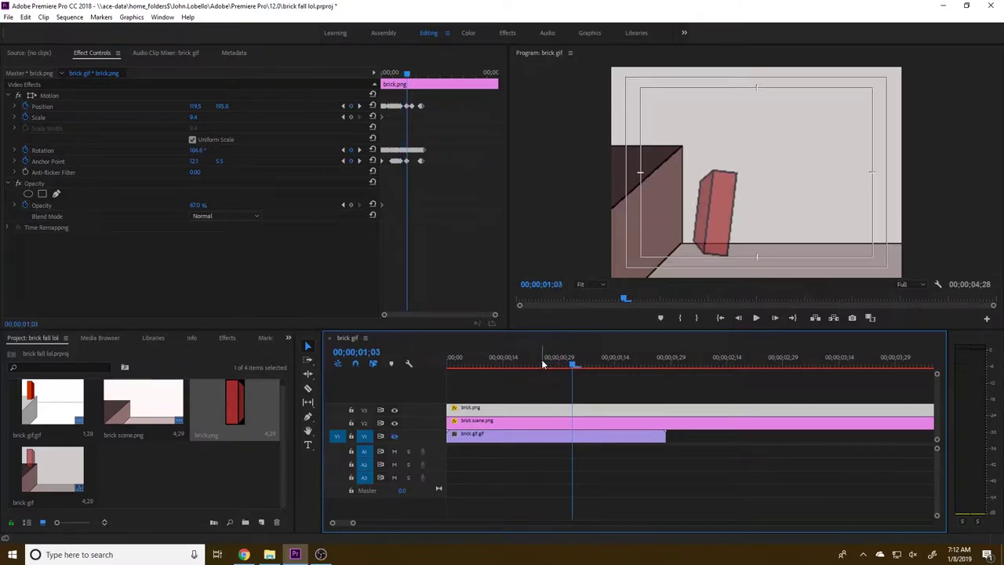
key(Left)
key(Left)
key(Right)
key(Right)
key(Right)
key(Right)
key(Left)
key(Left)
key(Right)
key(Right)
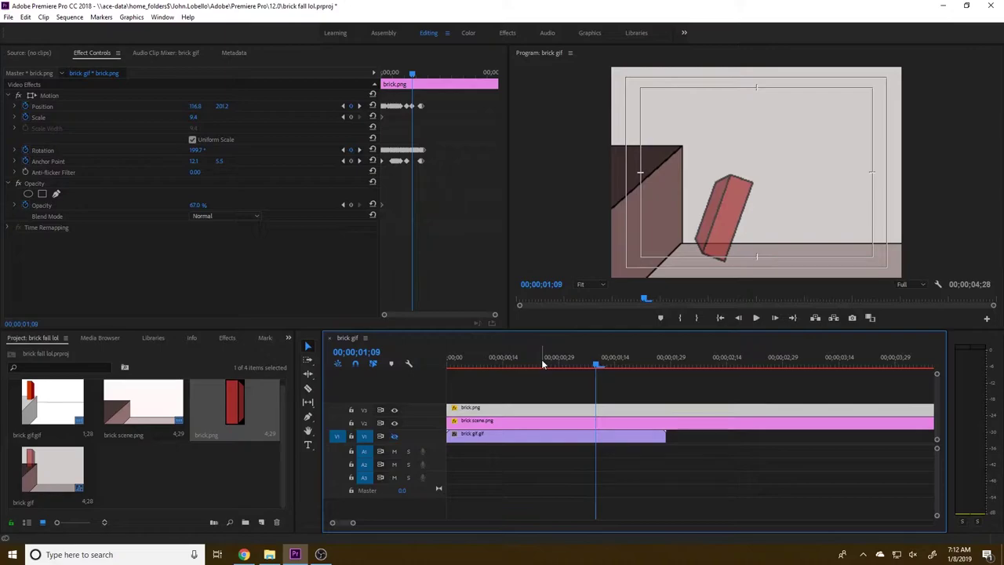
key(Left)
key(Left)
key(Left)
key(Left)
key(Left)
key(Left)
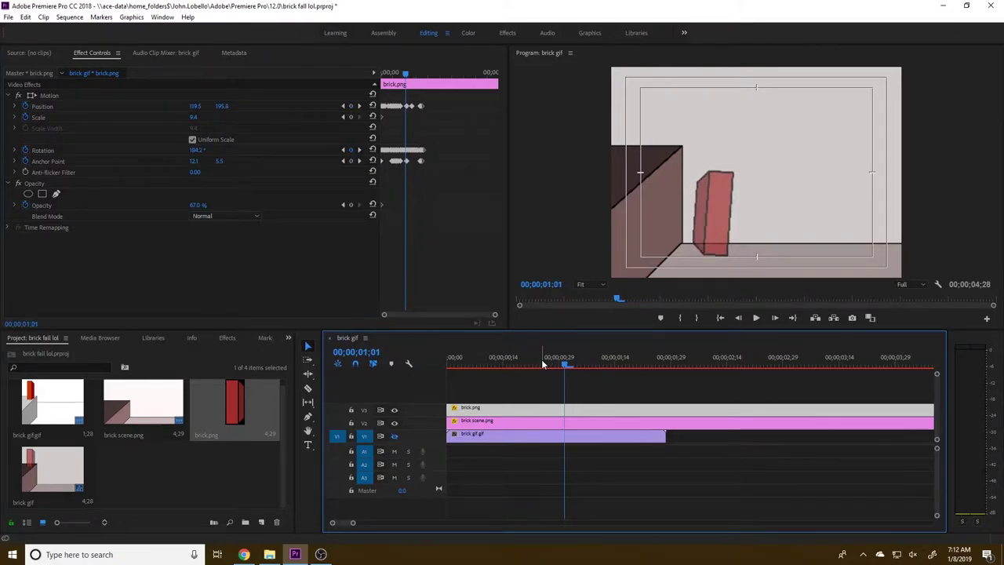
key(Right)
key(Right)
key(Right)
key(Right)
key(Right)
key(Right)
key(Right)
key(Right)
key(Right)
key(Right)
key(Right)
key(Right)
key(Right)
key(Right)
key(Right)
key(Right)
key(Right)
key(Right)
key(Right)
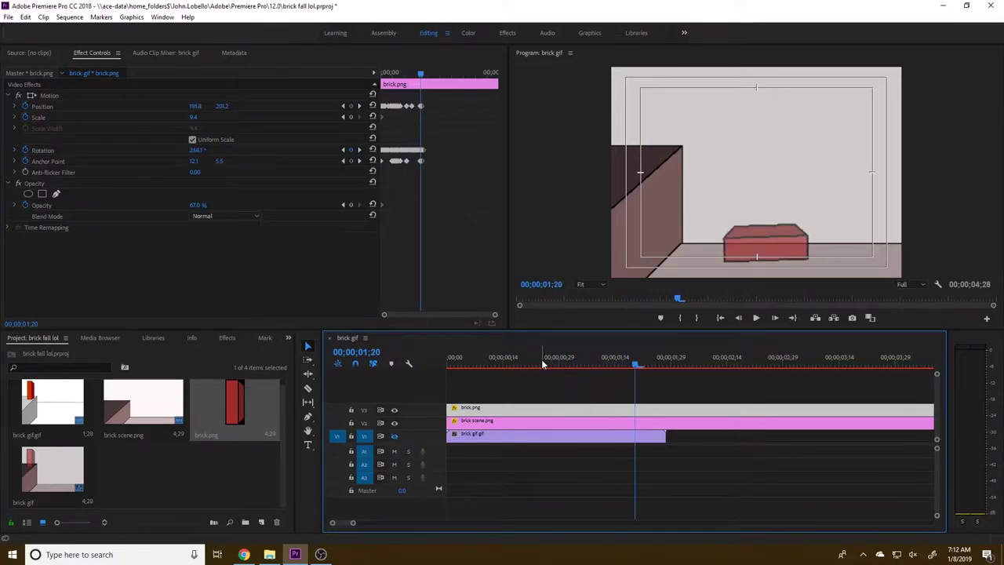
drag(195, 204, 227, 205)
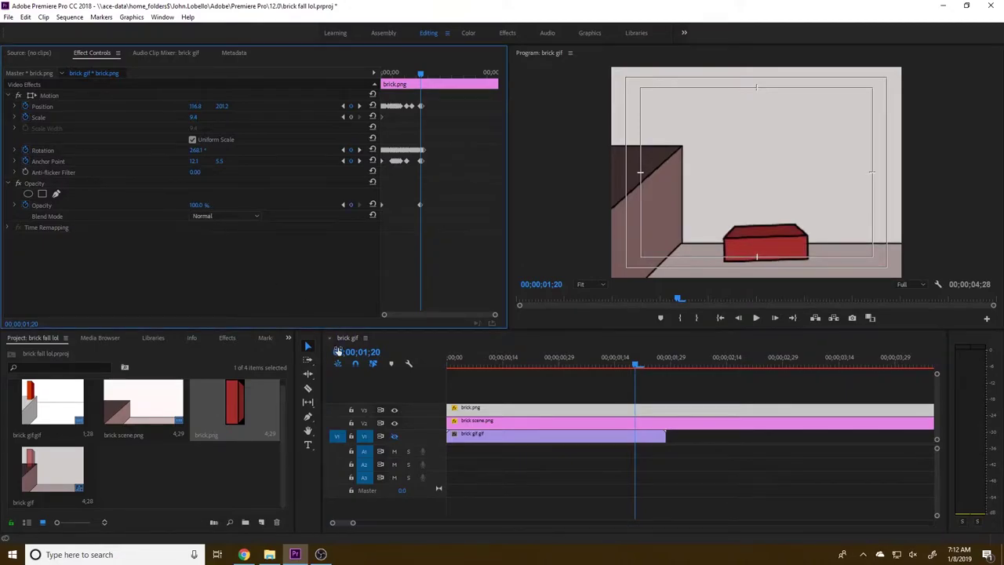
click(510, 425)
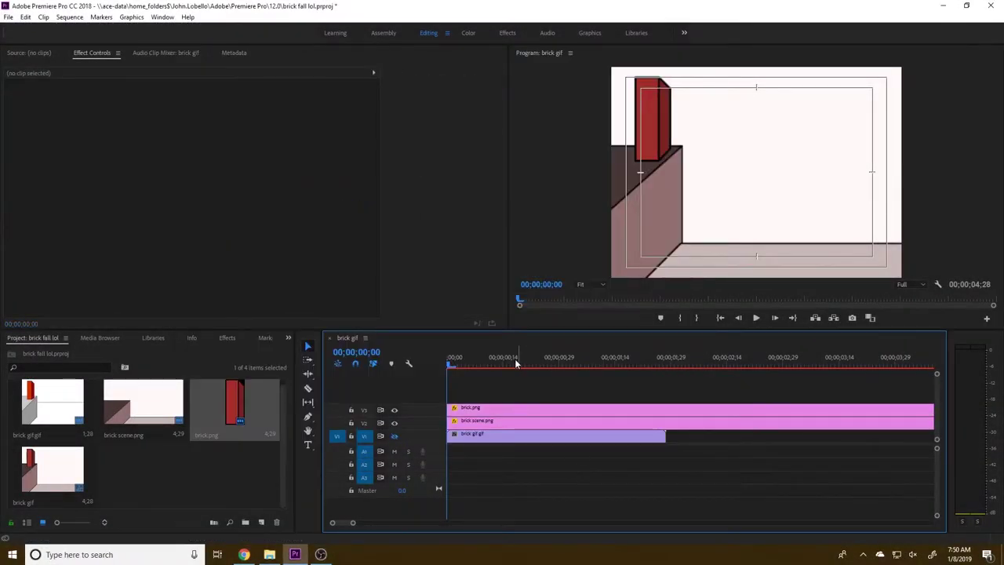
Replace brick.png's footage with the Oscar trophy PNG from Videos > brick fall.
drag(515, 358, 417, 355)
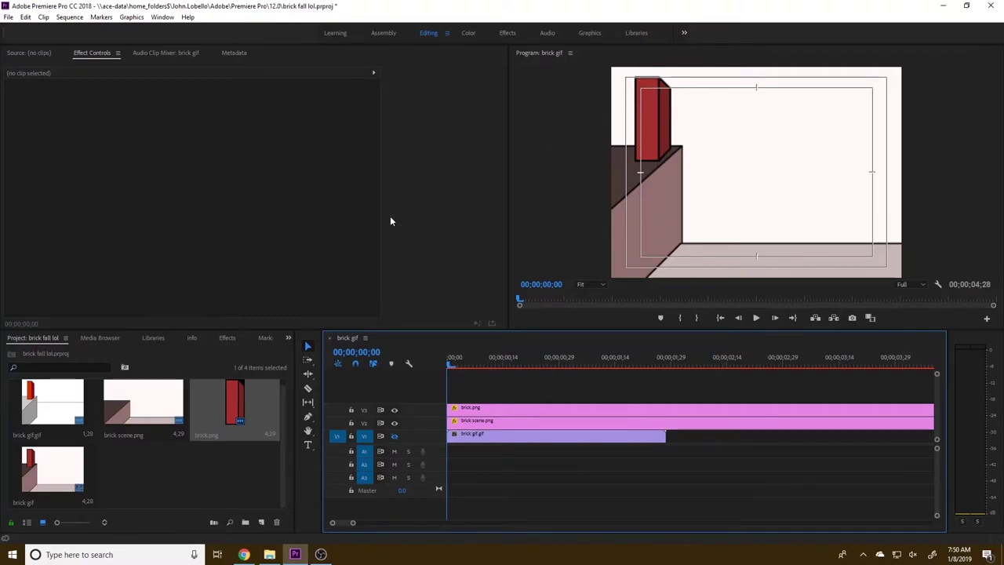
right_click(239, 415)
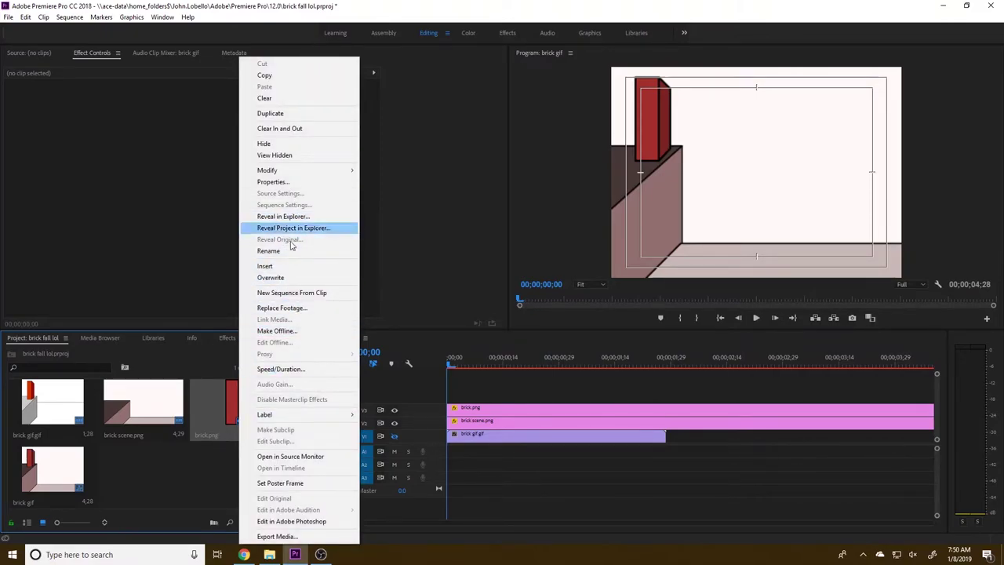
click(282, 308)
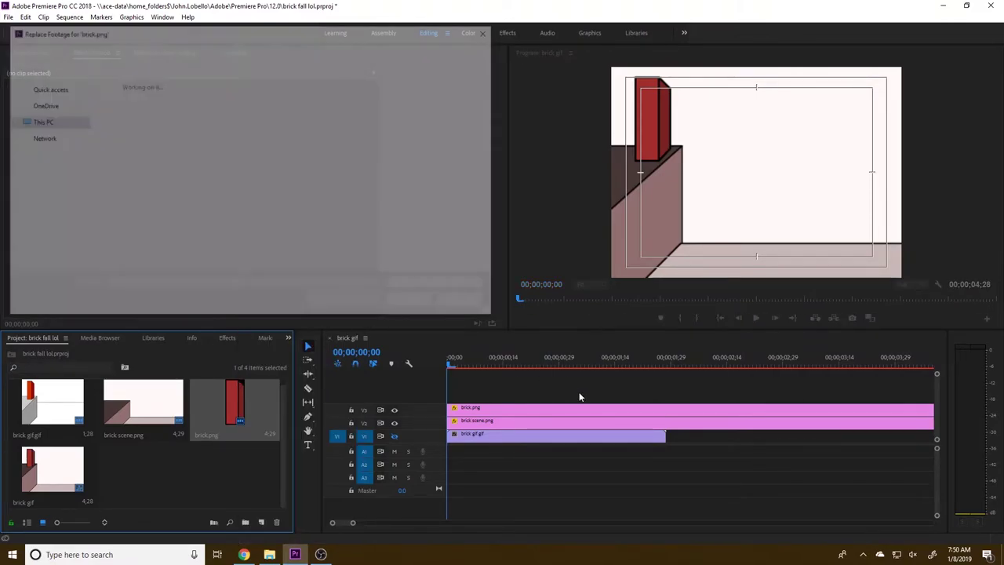
click(39, 167)
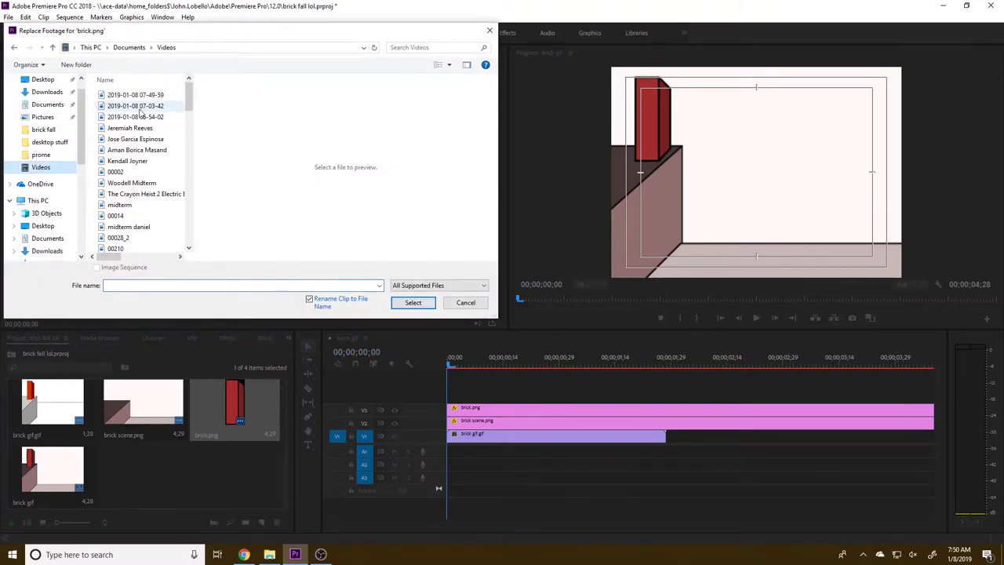
drag(188, 100, 188, 236)
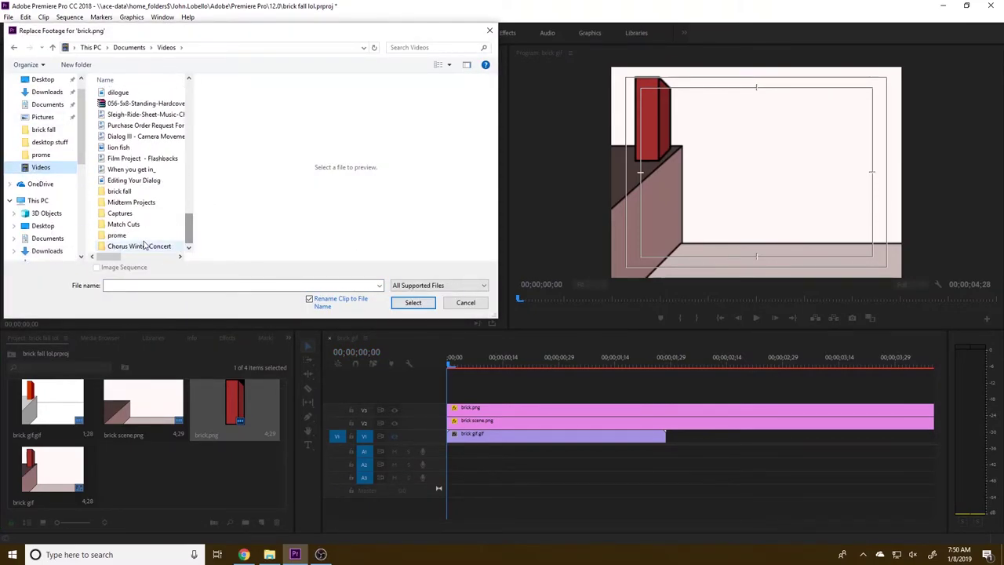
click(137, 192)
double_click(136, 193)
click(118, 98)
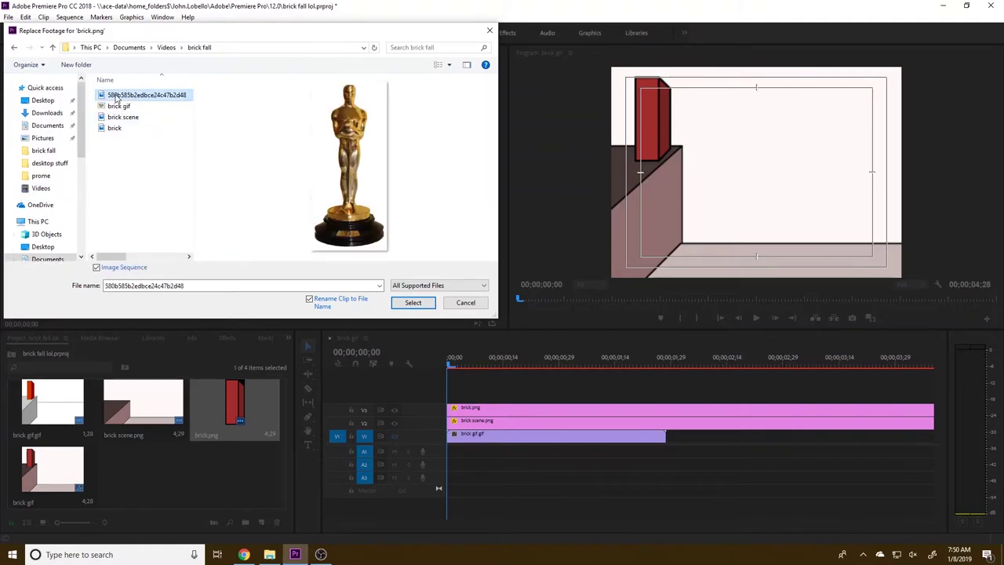
click(412, 303)
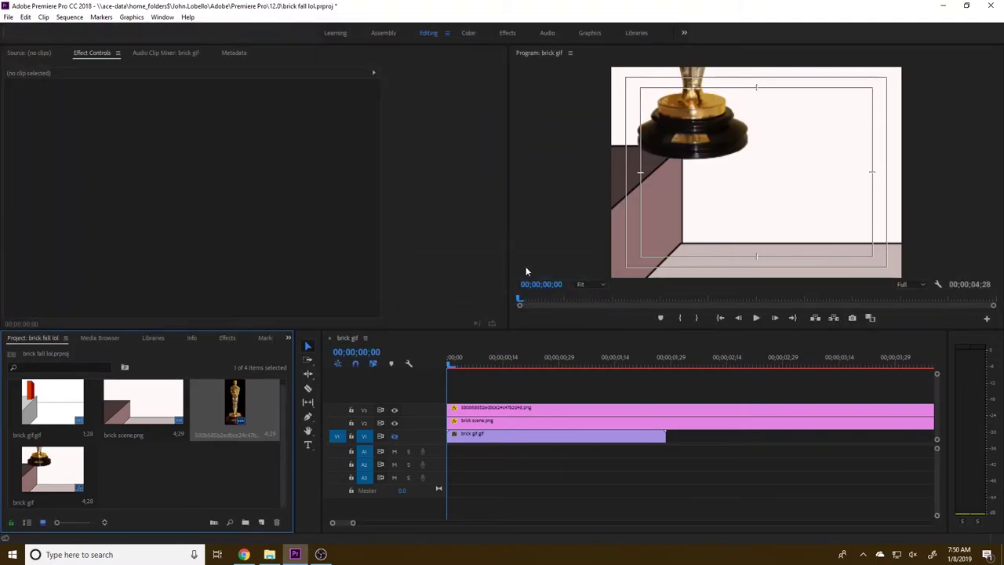
Set the V3 Oscar clip's Scale to 3.0, then play and stop the preview.
click(153, 51)
click(541, 408)
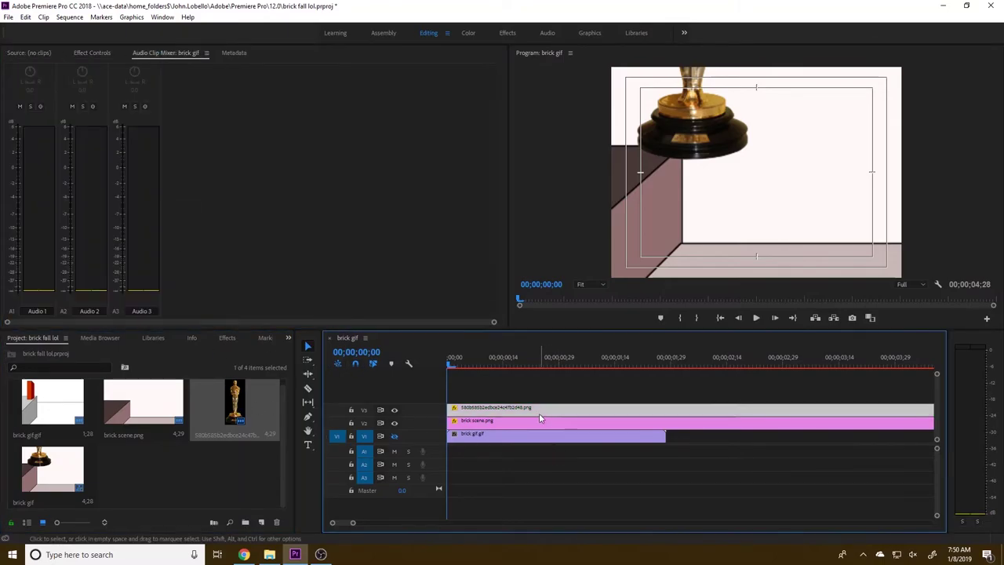
click(88, 53)
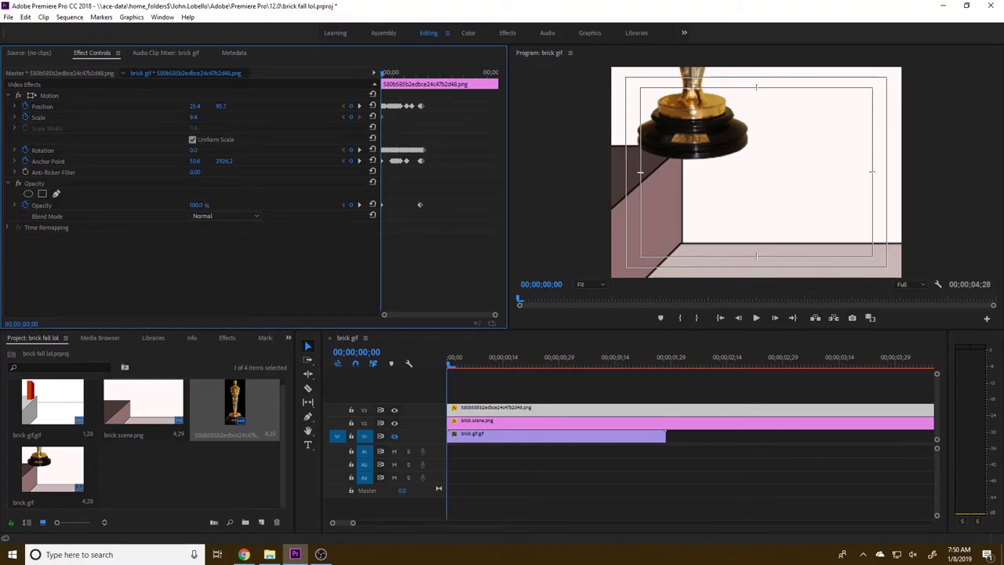
mouse_move(194, 117)
mouse_down()
mouse_move(220, 117)
mouse_move(186, 117)
mouse_up()
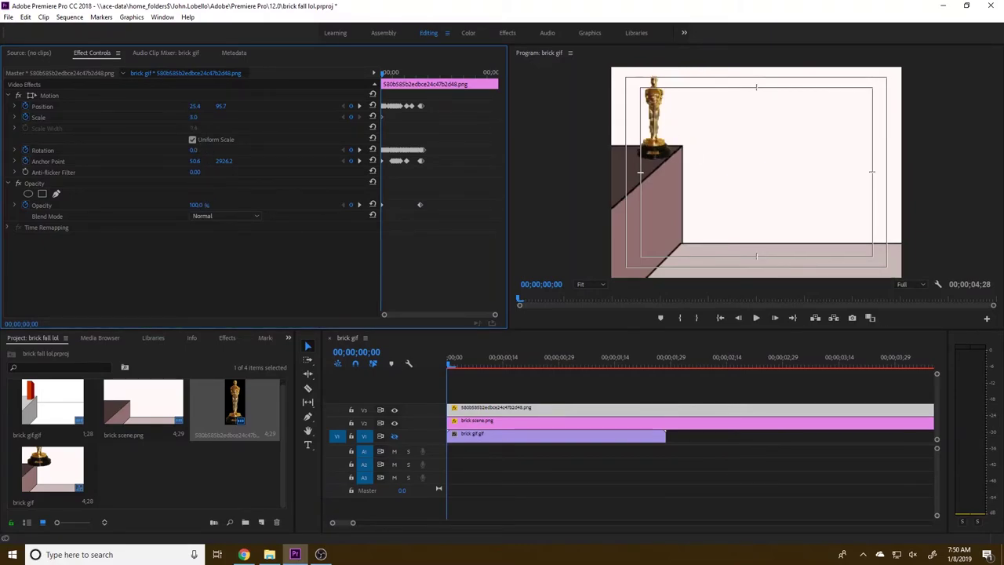
click(753, 318)
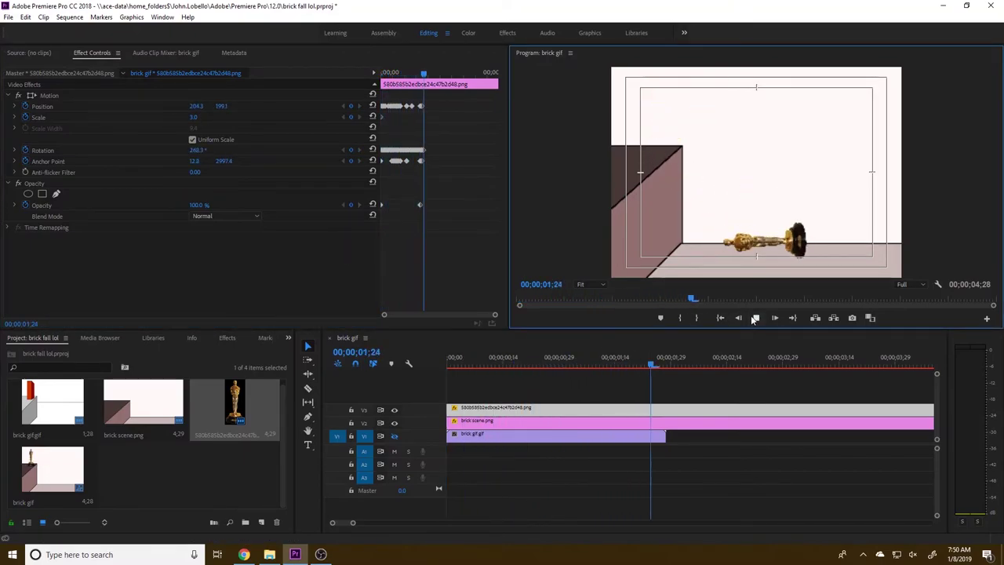
click(752, 317)
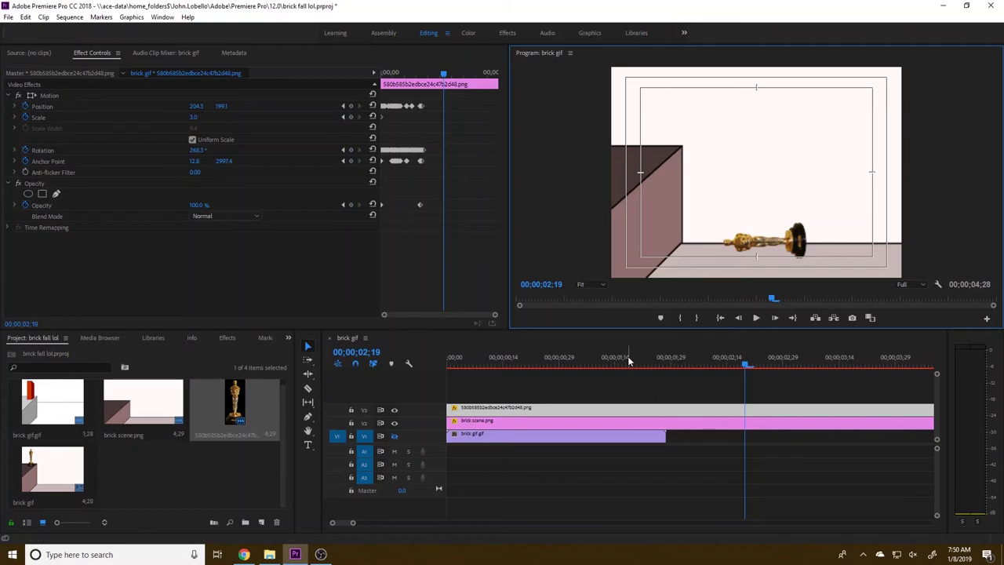